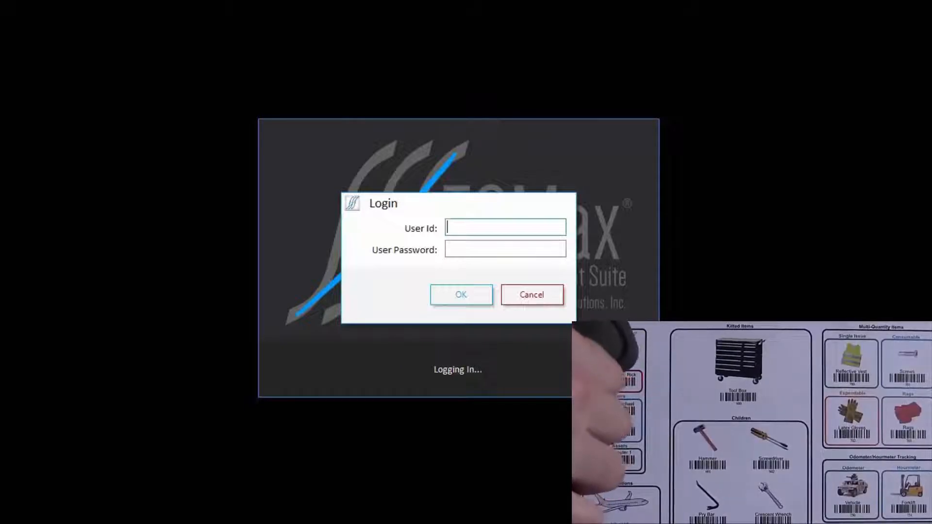
# Step: Enter the demo administrator's User Id in the TCMax Login dialog
pyautogui.write('01')
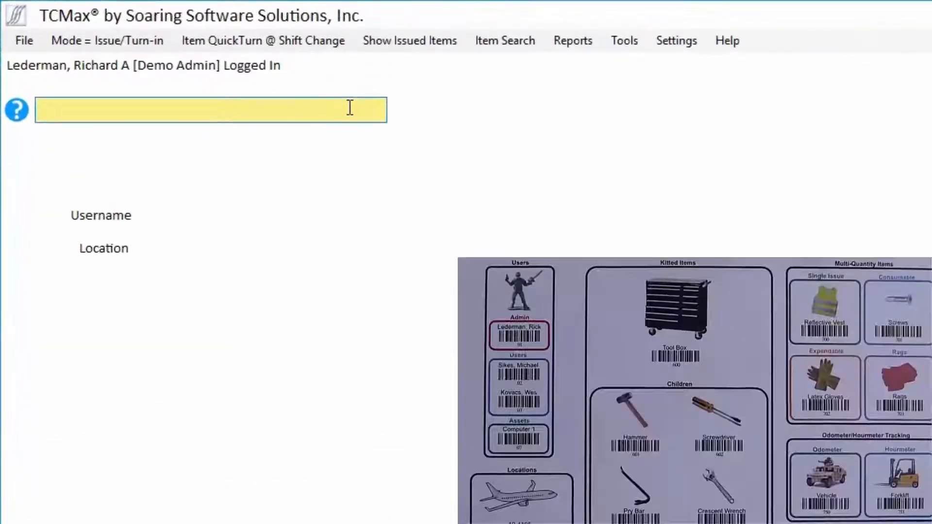
# Step: Load the admin user and issue the Hammer (601) and Screwdriver (602)
pyautogui.write('01')
pyautogui.press('Return')
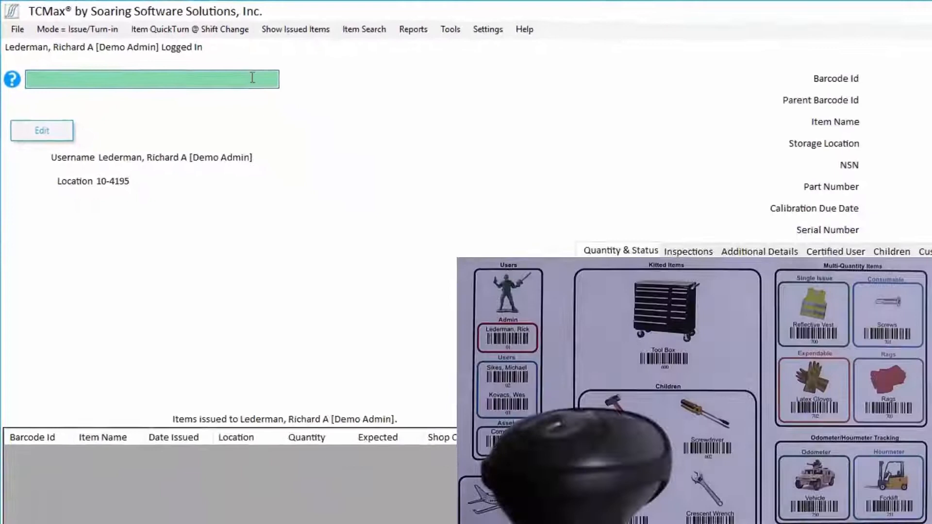
pyautogui.write('601')
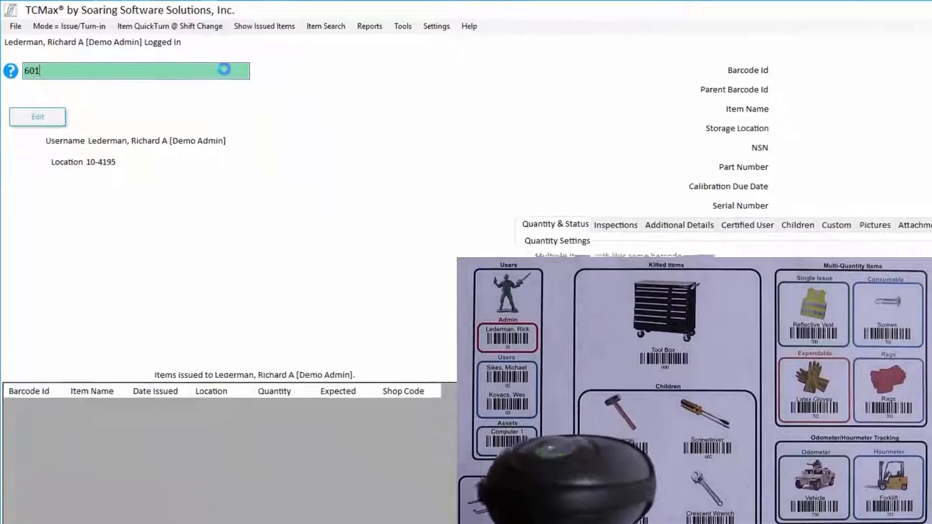
pyautogui.press('Return')
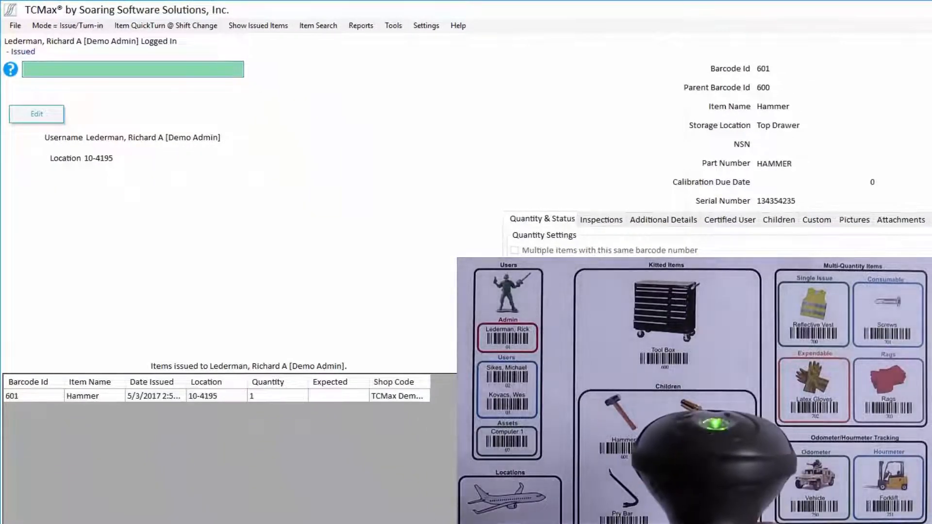
pyautogui.write('602')
pyautogui.press('Return')
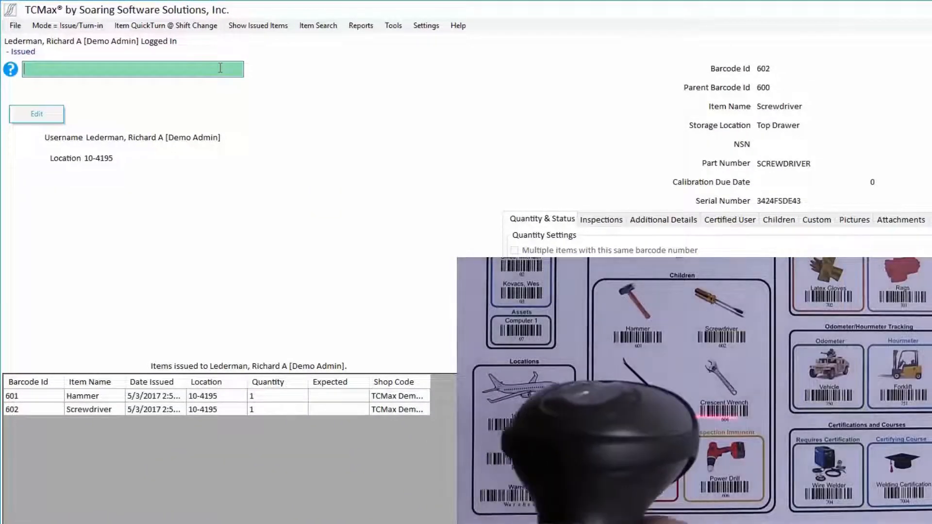
# Step: Issue the Pry Bar (603) and Crescent Wrench (604), then turn the wrench back in
pyautogui.write('603')
pyautogui.press('Return')
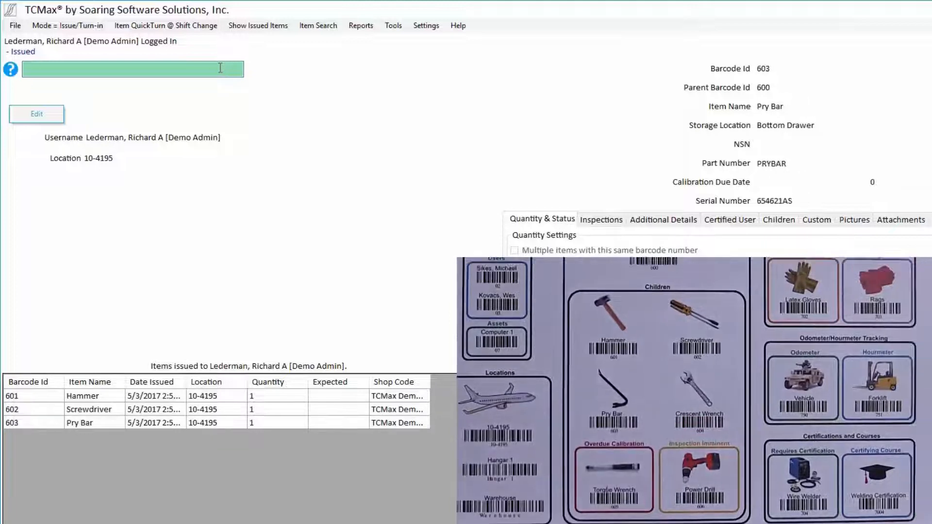
pyautogui.write('604')
pyautogui.press('Return')
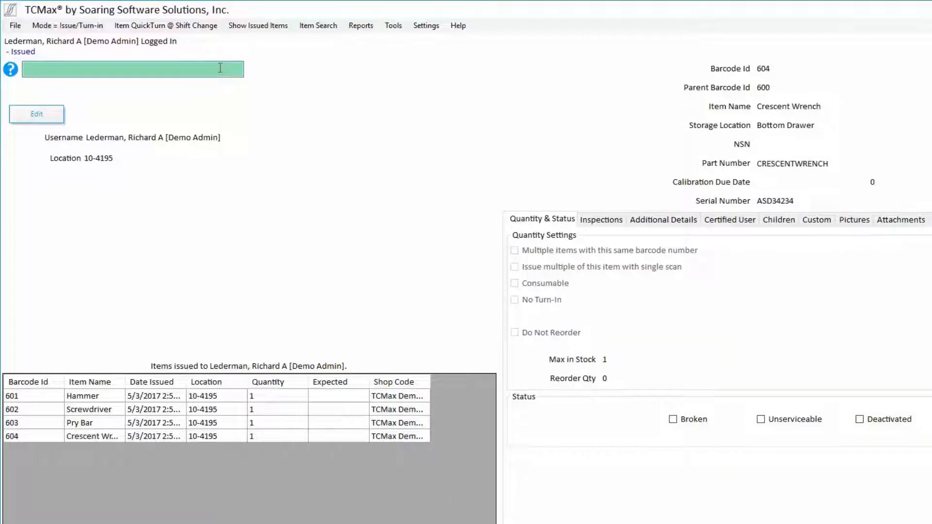
pyautogui.write('604')
pyautogui.press('Return')
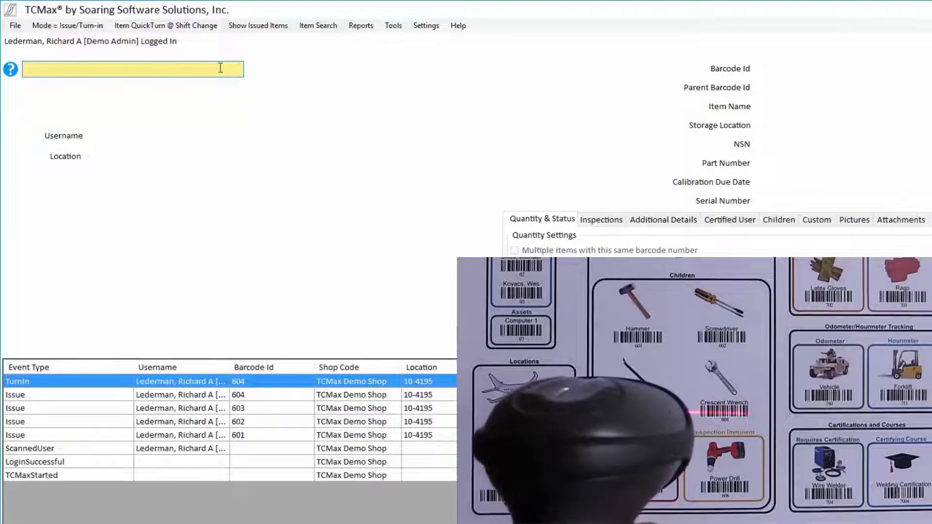
# Step: Turn in the Pry Bar (603) and the Screwdriver (602)
pyautogui.write('603')
pyautogui.press('Return')
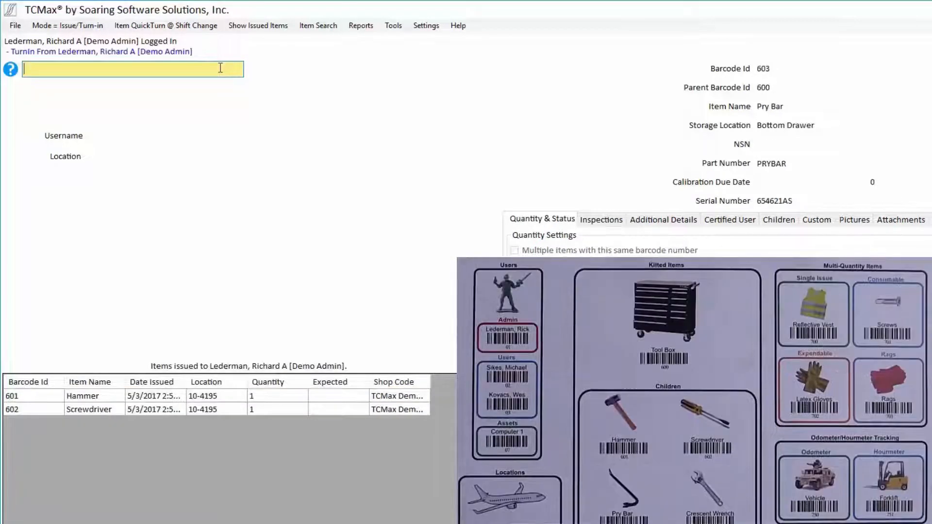
pyautogui.write('602')
pyautogui.press('Return')
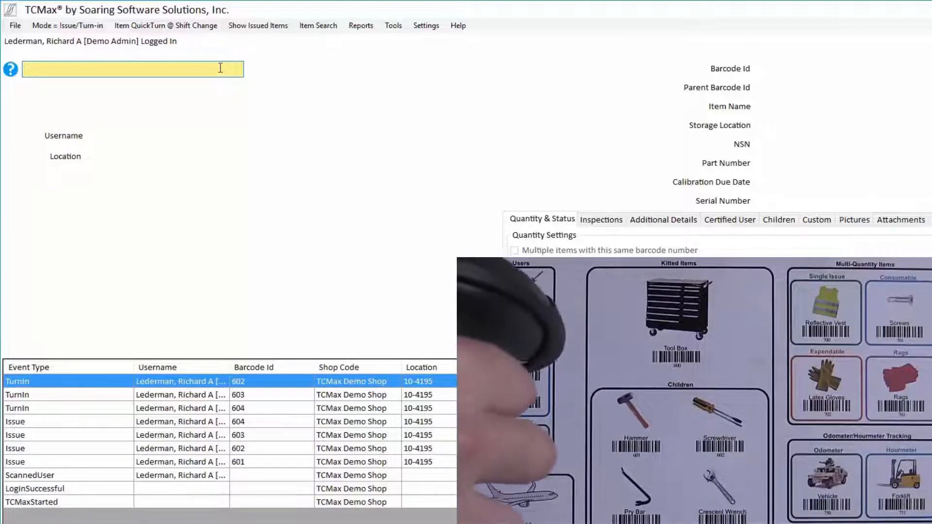
# Step: Load the second demo user at location 10-4195 and turn in Hammer 601 from the admin
pyautogui.write('02')
pyautogui.press('Return')
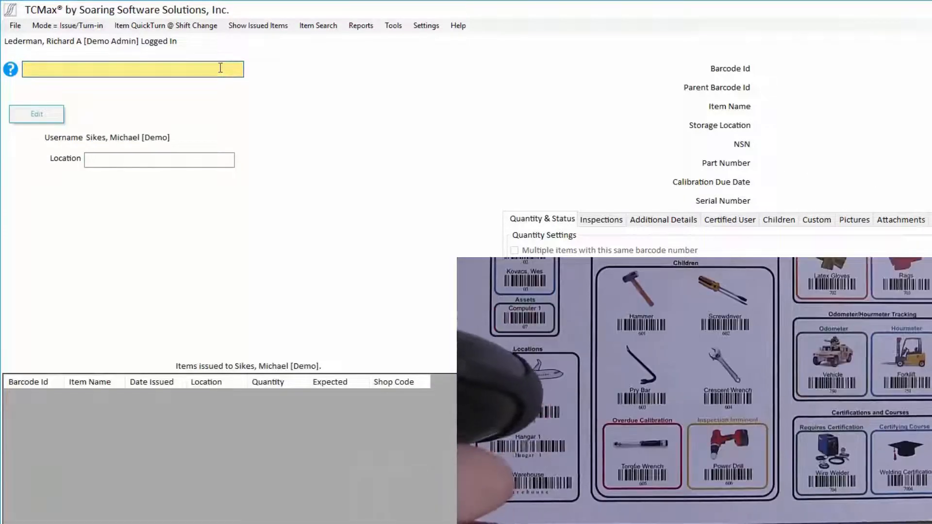
pyautogui.write('10-4195')
pyautogui.press('Return')
pyautogui.write('601')
pyautogui.press('Return')
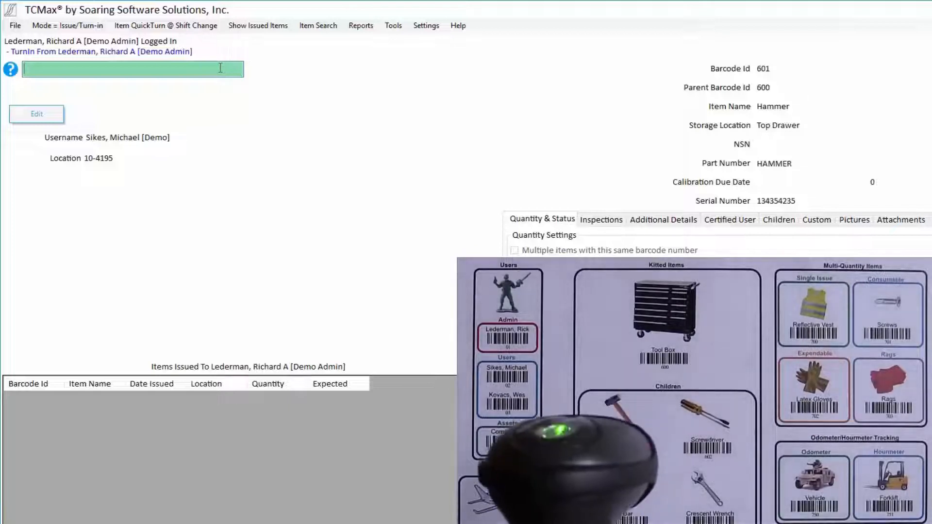
# Step: Issue Hammer 601 to the second demo user, then turn it back in
pyautogui.write('601')
pyautogui.press('Return')
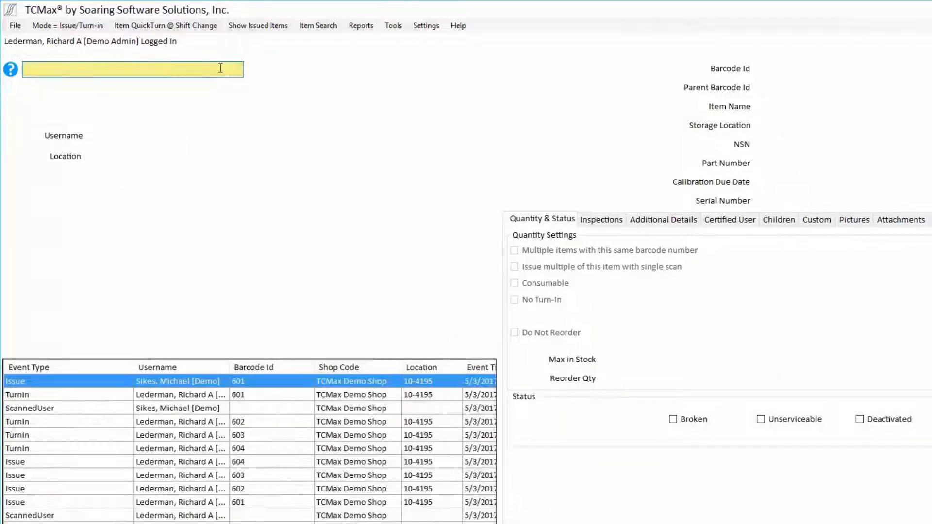
pyautogui.write('601')
pyautogui.press('Return')
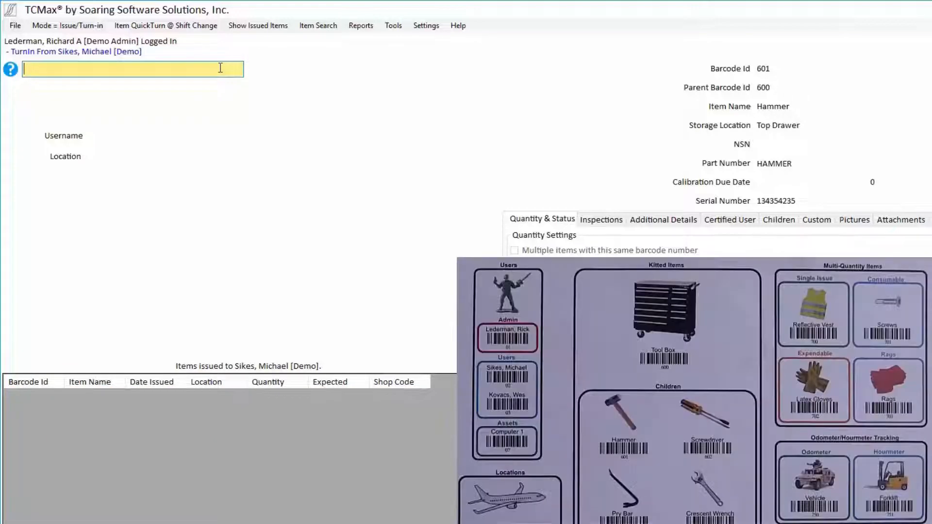
# Step: Look up Tool Box 600, load the admin at 10-4195, and issue it despite its warnings
pyautogui.write('600')
pyautogui.press('Return')
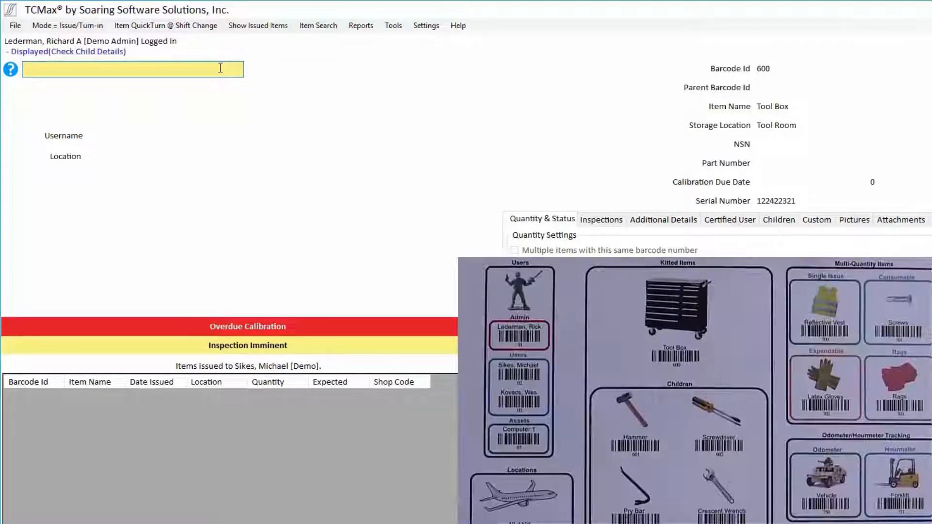
pyautogui.press('Return')
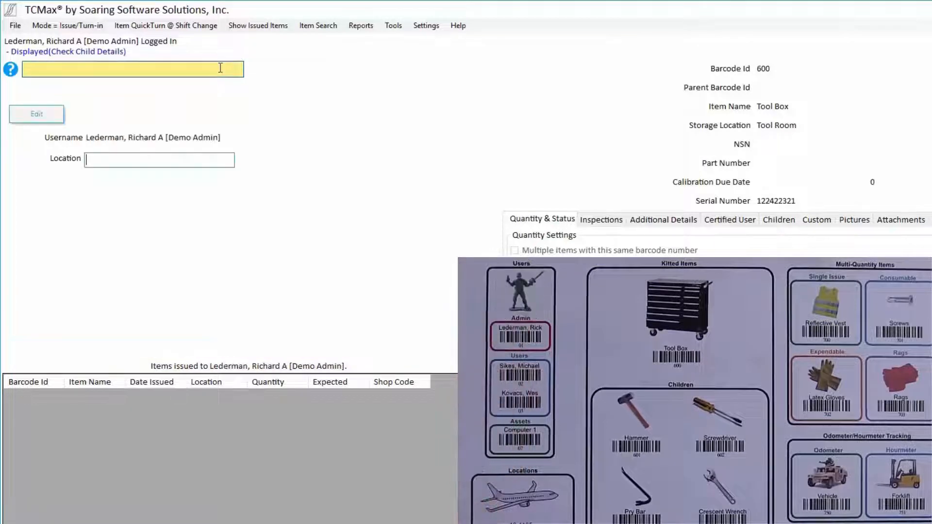
pyautogui.write('10-4195')
pyautogui.press('Return')
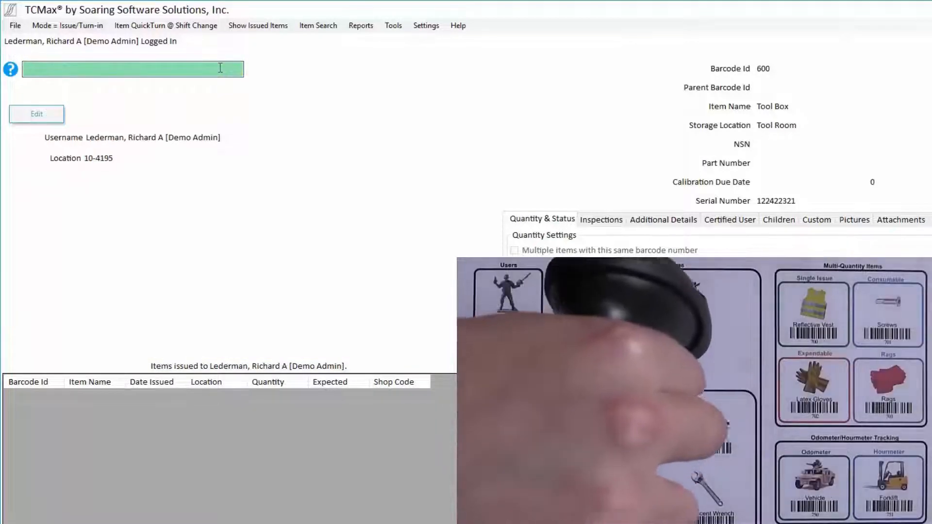
pyautogui.write('600')
pyautogui.press('Return')
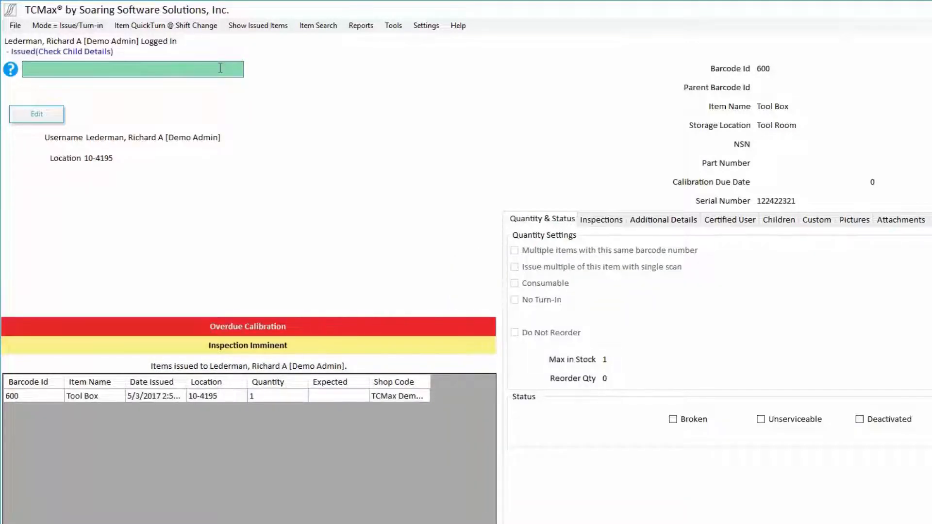
# Step: Review the Tool Box's child item inspections, then turn Tool Box 600 back in
pyautogui.click(280, 509)
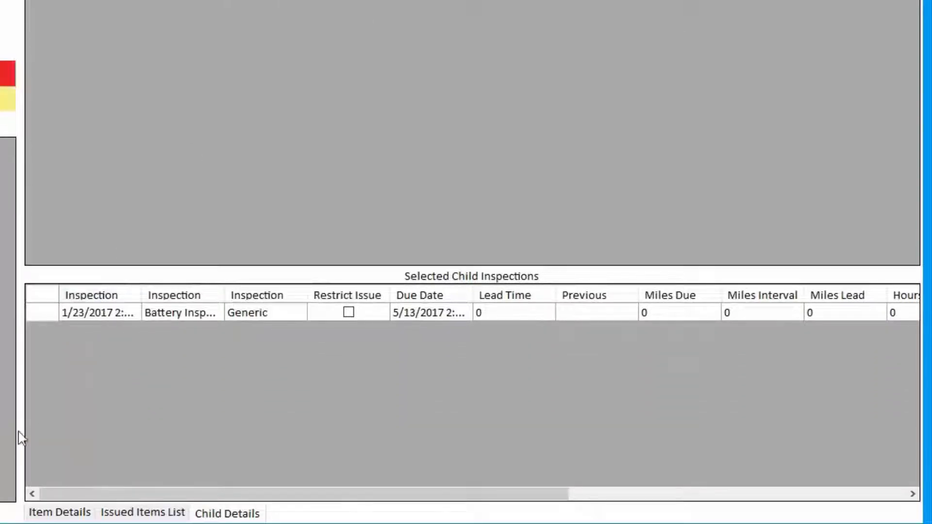
pyautogui.click(44, 512)
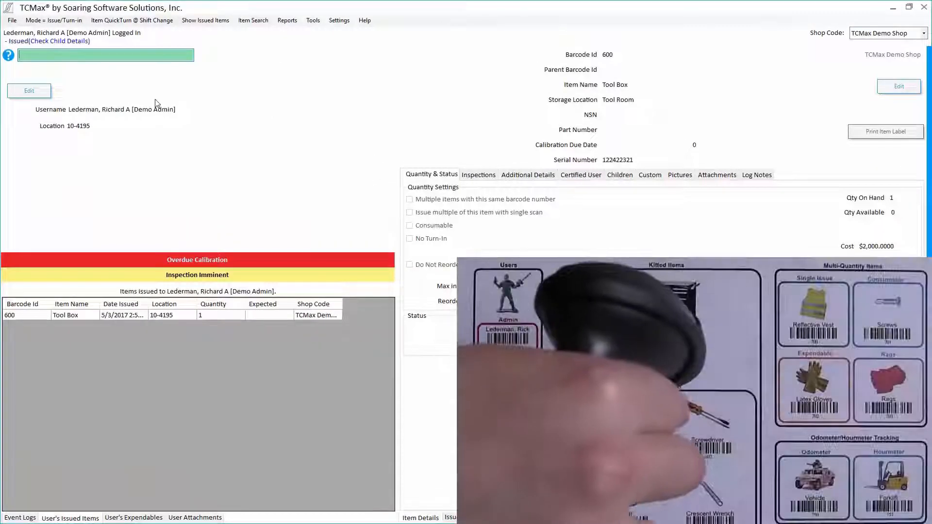
pyautogui.write('600')
pyautogui.press('Return')
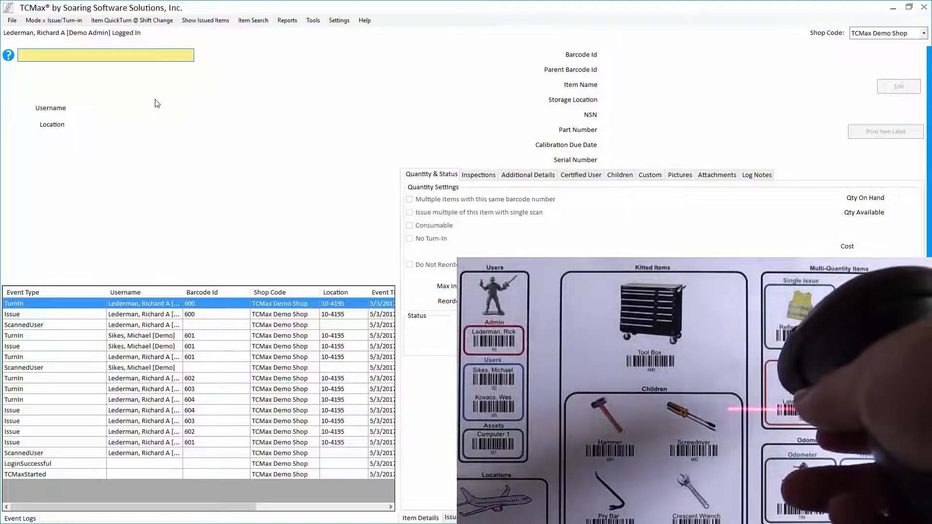
# Step: Issue 10 Rubber Gloves (702) to the second demo user at Hangar1
pyautogui.write('702')
pyautogui.press('Return')
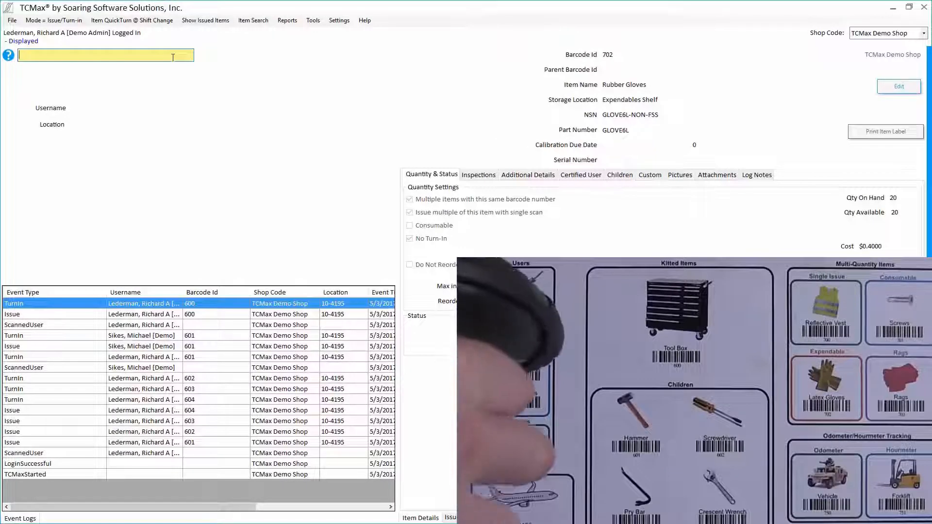
pyautogui.write('02')
pyautogui.press('Return')
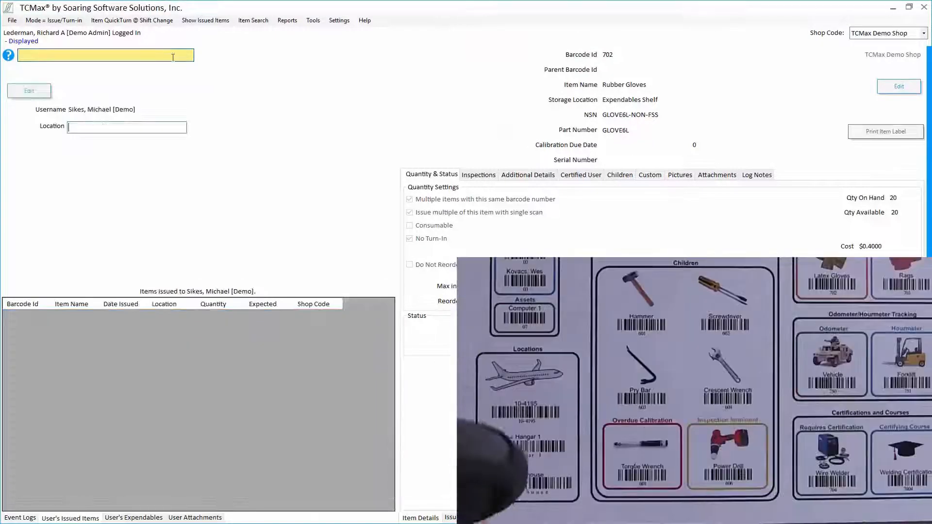
pyautogui.write('Hangar1')
pyautogui.press('Return')
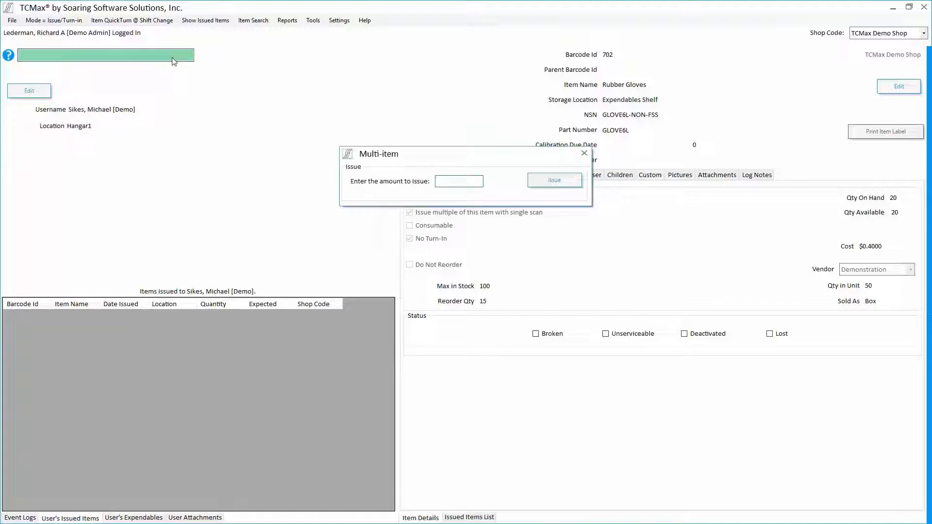
pyautogui.press('Return')
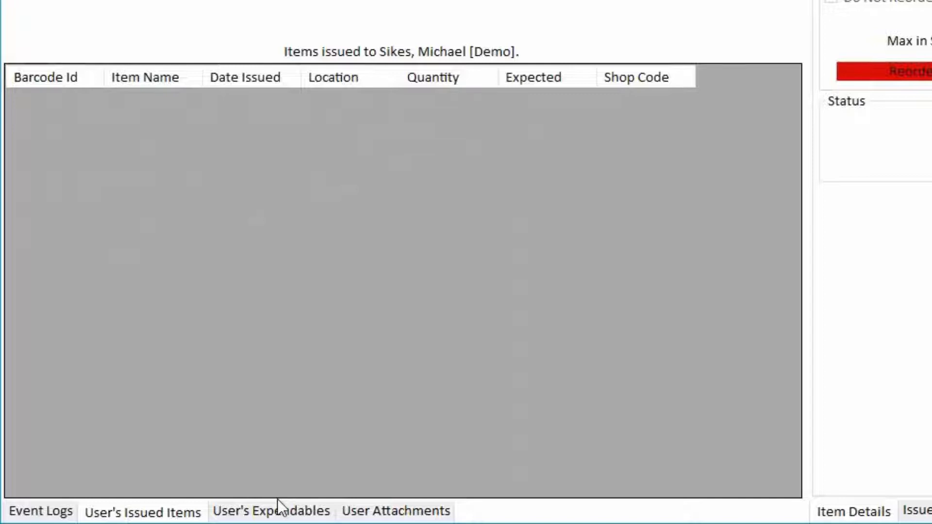
# Step: Check the user's expendables and issued items lists, then clear back to the event log
pyautogui.click(278, 507)
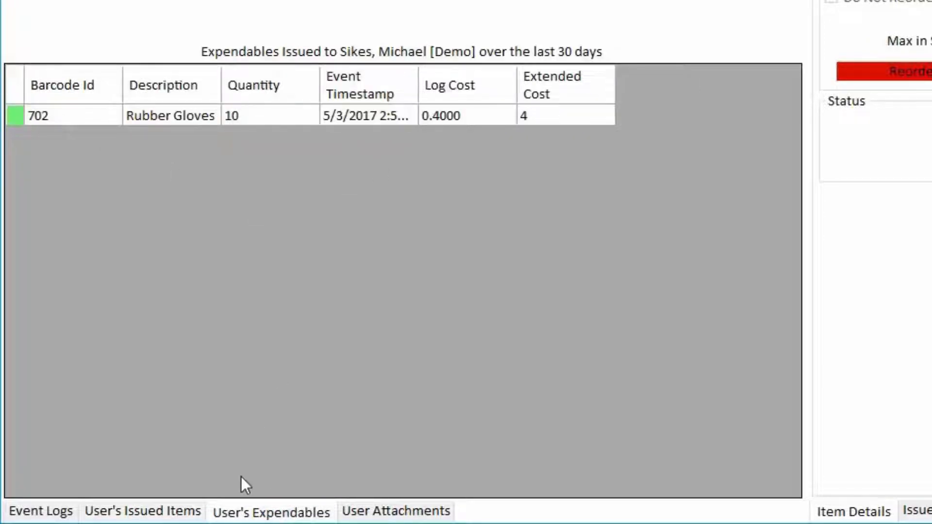
pyautogui.click(167, 511)
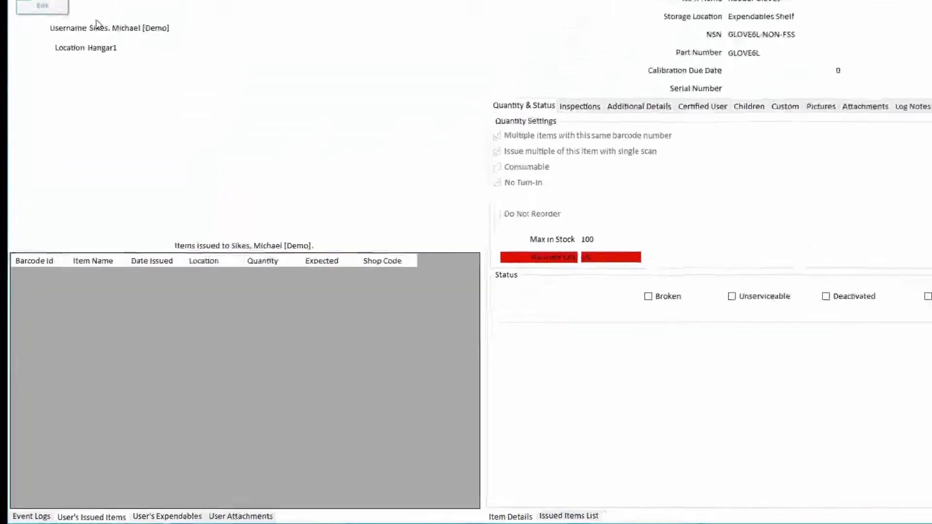
pyautogui.press('Escape')
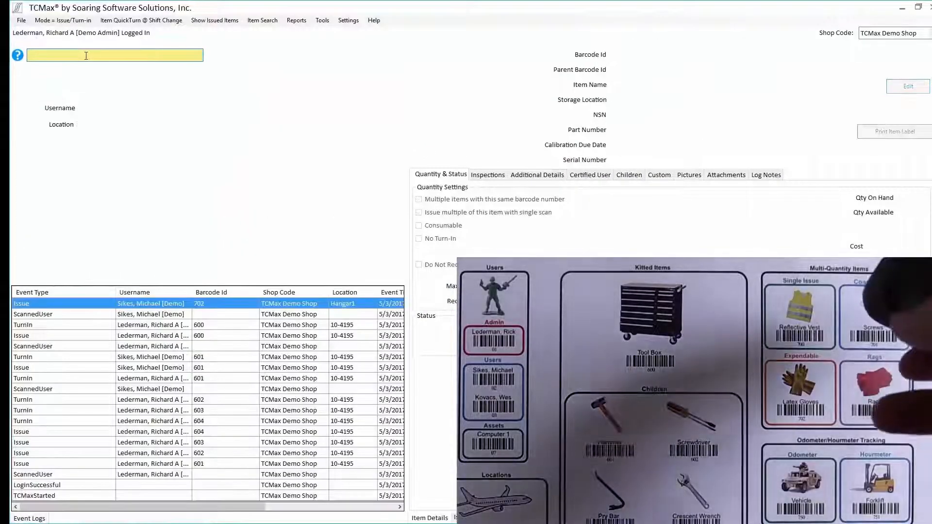
# Step: Load the third demo user at Warehouse and issue 10 Screws (701) to them
pyautogui.write('701')
pyautogui.press('Return')
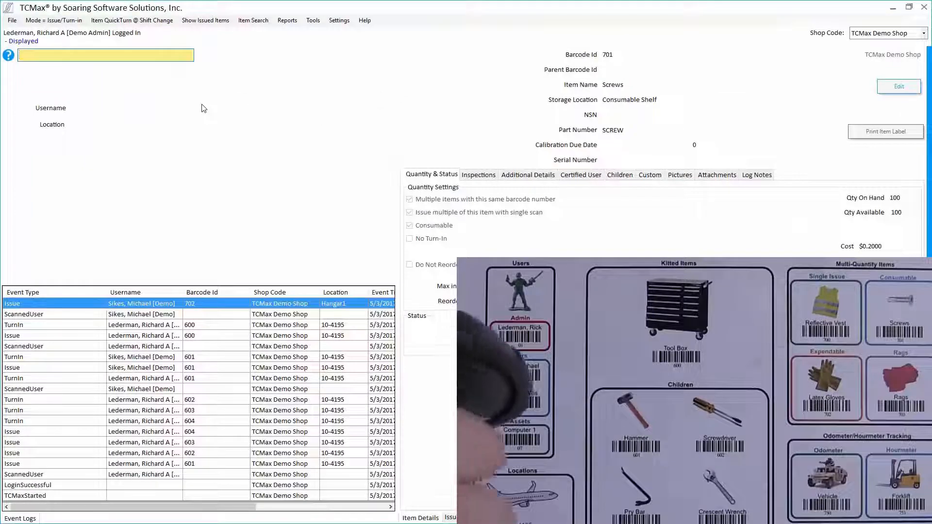
pyautogui.write('03')
pyautogui.press('Return')
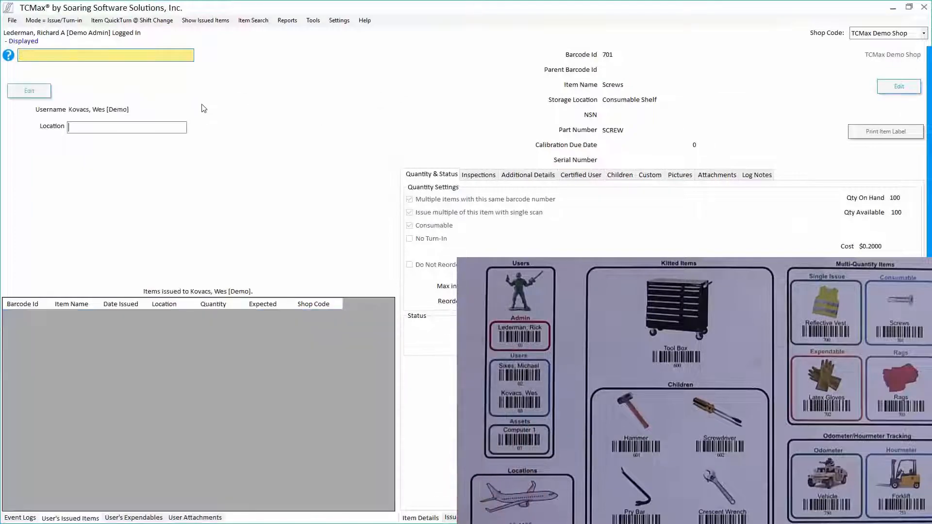
pyautogui.write('Warehouse')
pyautogui.press('Return')
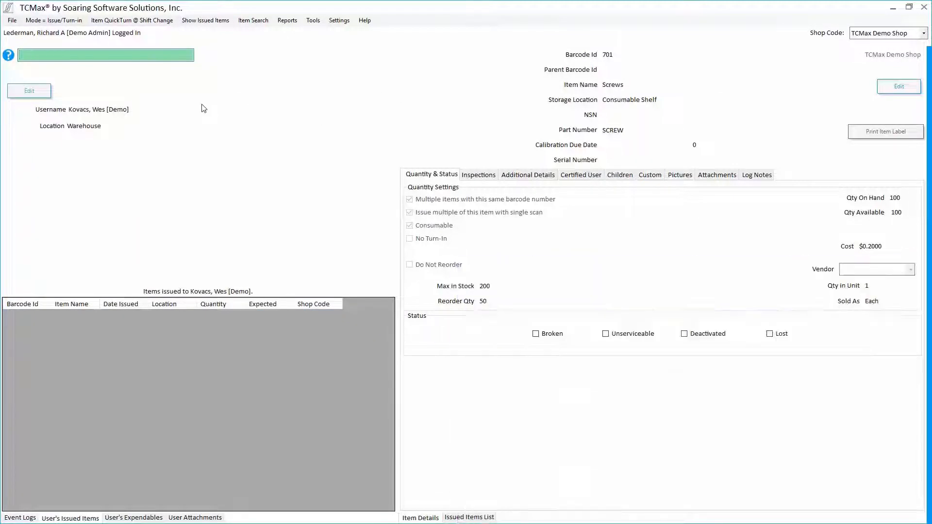
pyautogui.write('701')
pyautogui.press('Return')
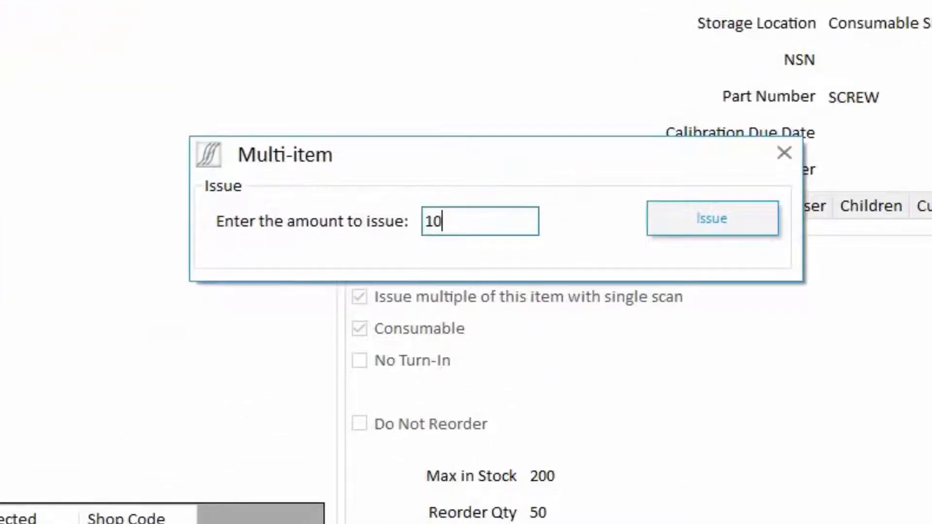
pyautogui.press('Return')
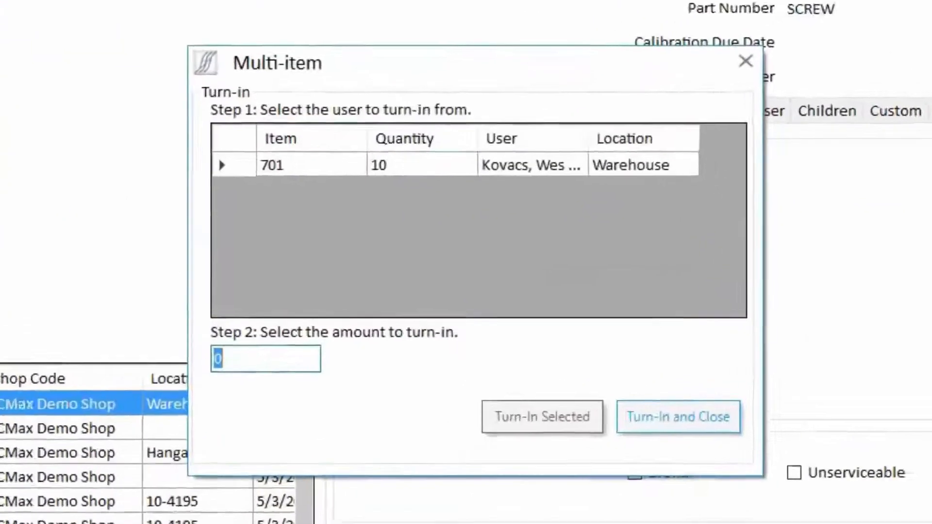
# Step: Turn in 8 Screws (701) from the Warehouse user and mark the other 2 consumed
pyautogui.click(208, 165)
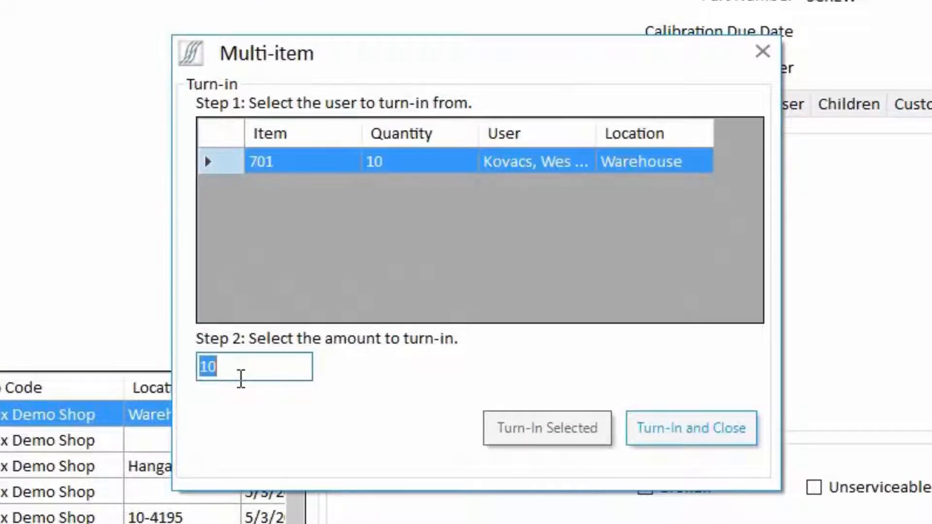
pyautogui.click(650, 418)
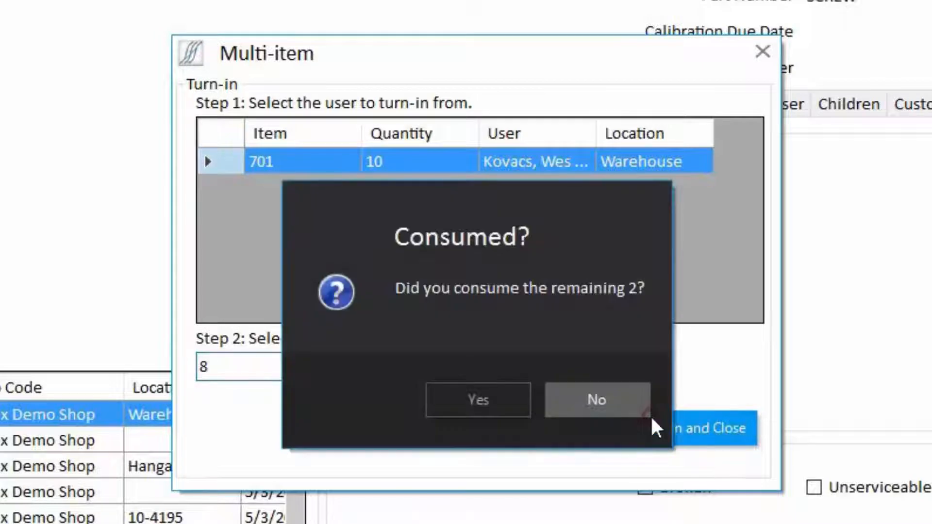
pyautogui.click(513, 384)
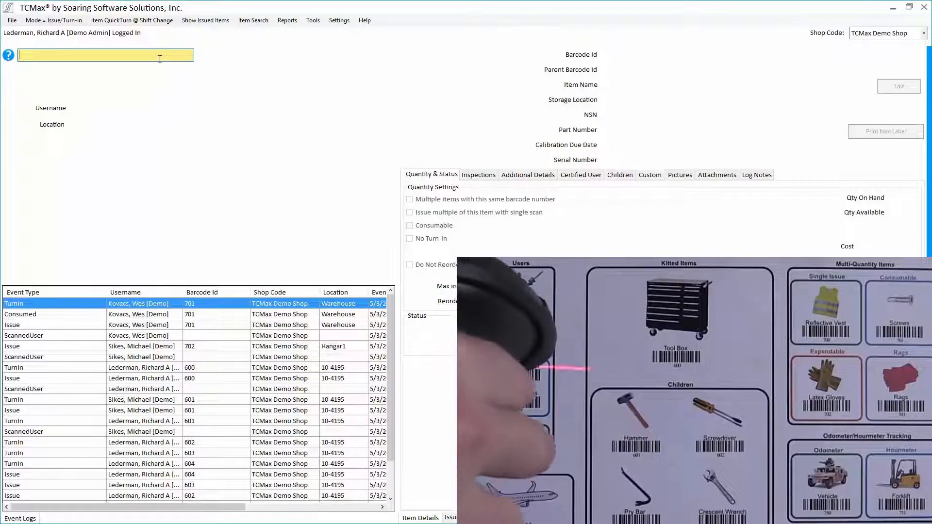
# Step: Try issuing Torque Wrench 605 to the regular user; it is refused as Item Not Issued
pyautogui.write('02')
pyautogui.press('Return')
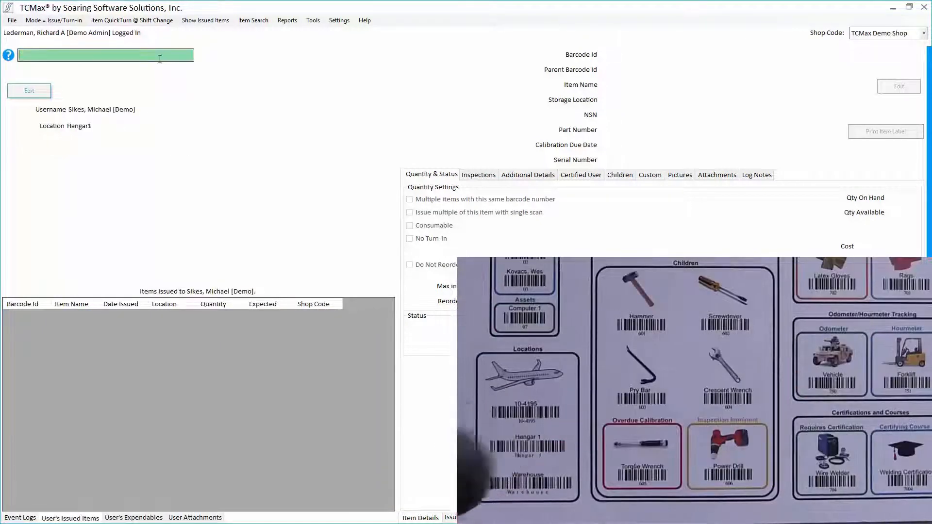
pyautogui.write('605')
pyautogui.press('Return')
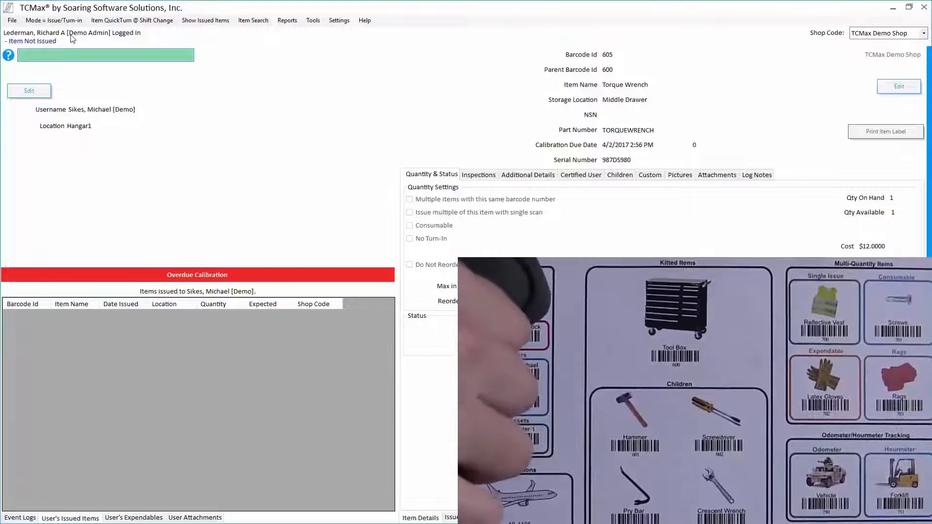
# Step: Switch to the admin user at Hangar1 and issue Torque Wrench 605
pyautogui.write('01')
pyautogui.press('Return')
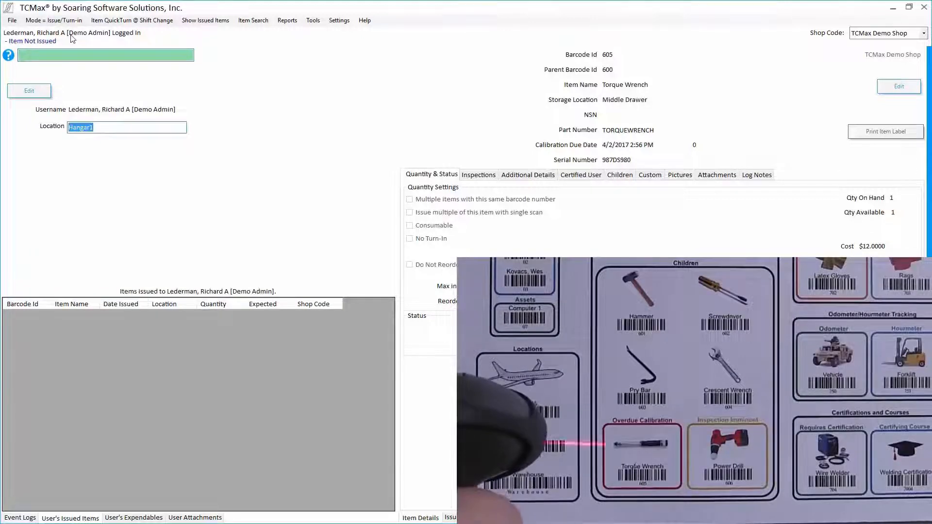
pyautogui.write('Hangar1')
pyautogui.press('Return')
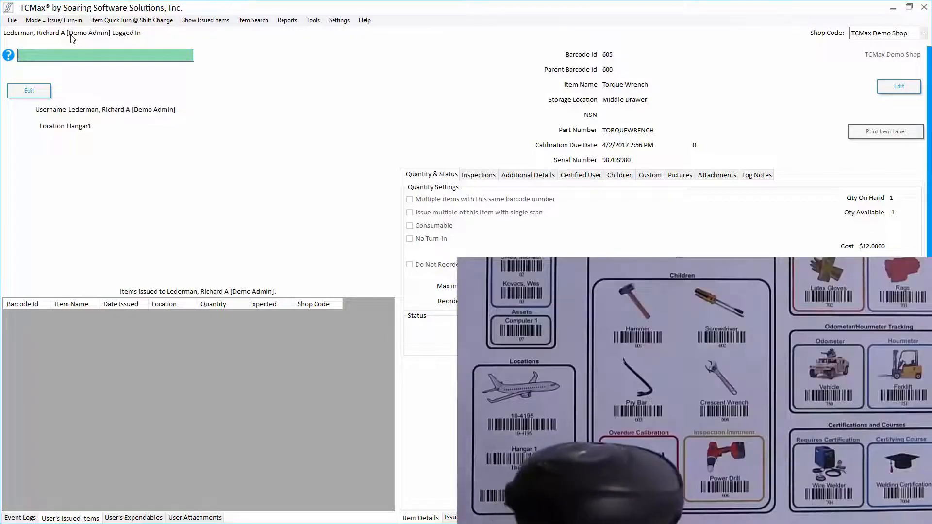
pyautogui.write('605')
pyautogui.press('Return')
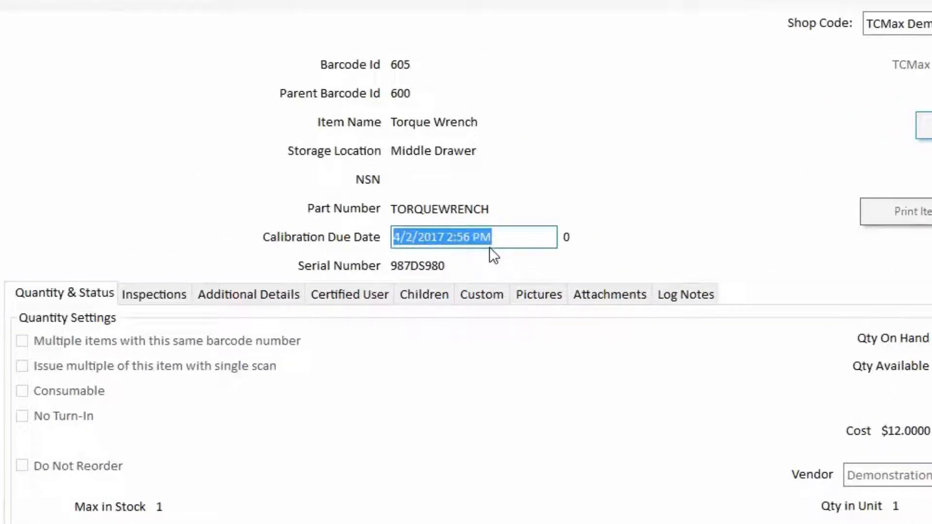
# Step: Change the Torque Wrench's calibration due date to 6/3/2017 and turn it back in
pyautogui.write('5/3/2017m')
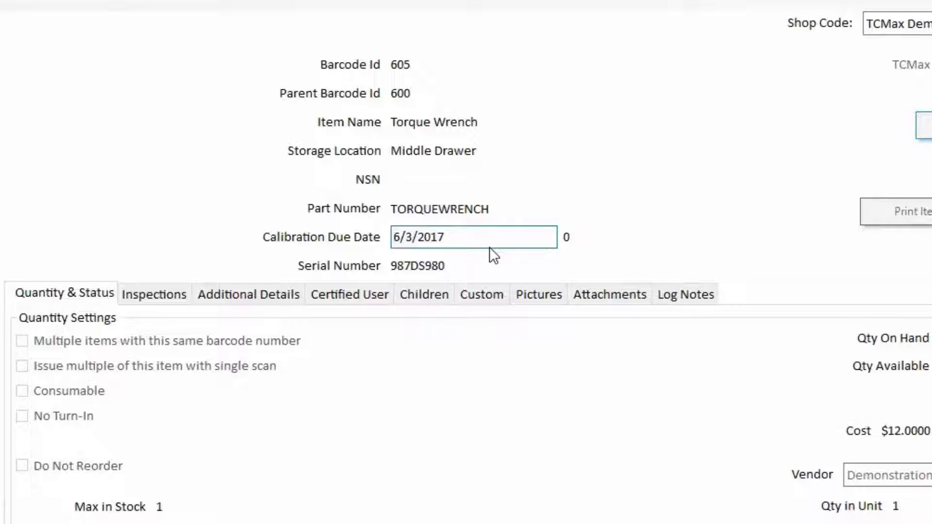
pyautogui.press('Return')
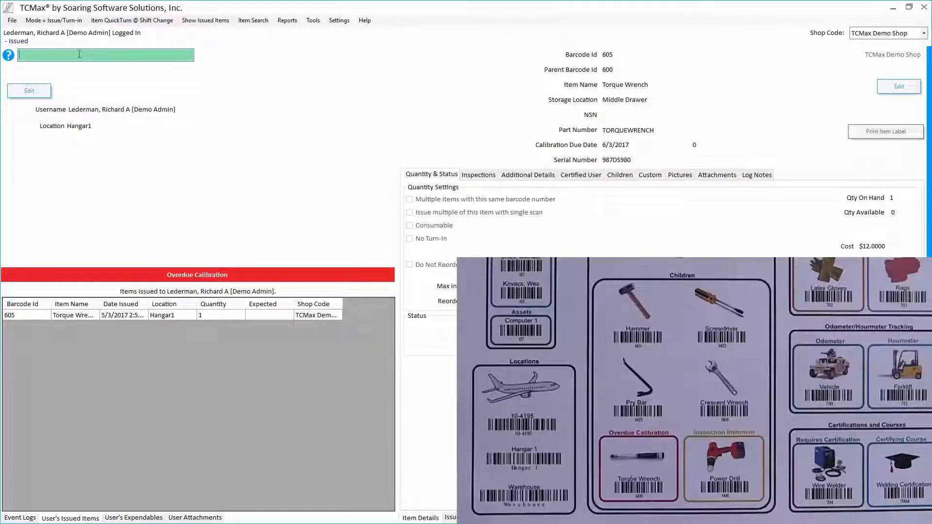
pyautogui.write('605')
pyautogui.press('Return')
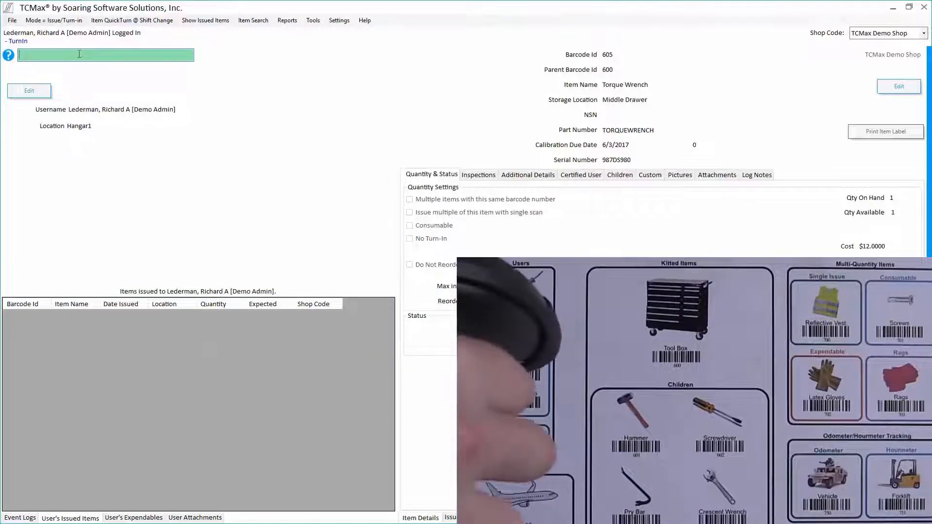
# Step: Issue and return Torque Wrench 605 for the second user at 10-4195, then issue Power Drill 606
pyautogui.write('02')
pyautogui.press('Return')
pyautogui.write('10-4195')
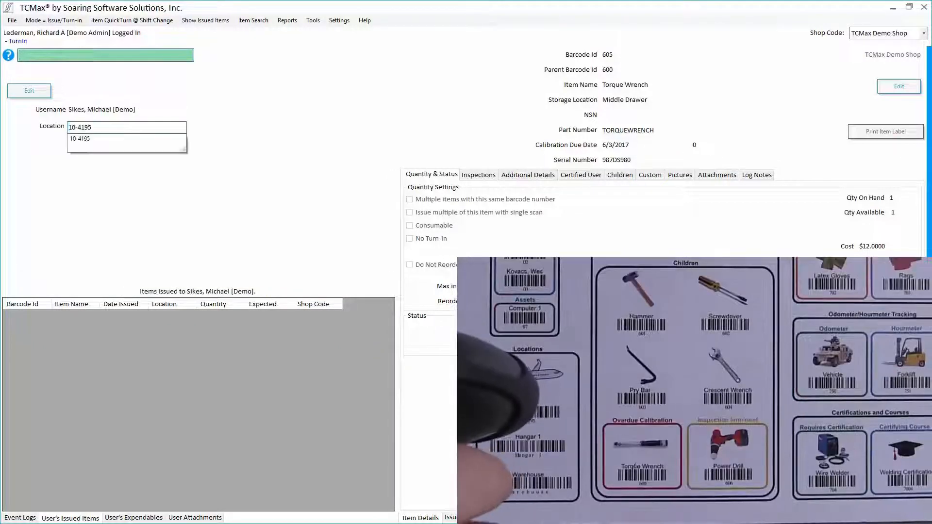
pyautogui.press('Return')
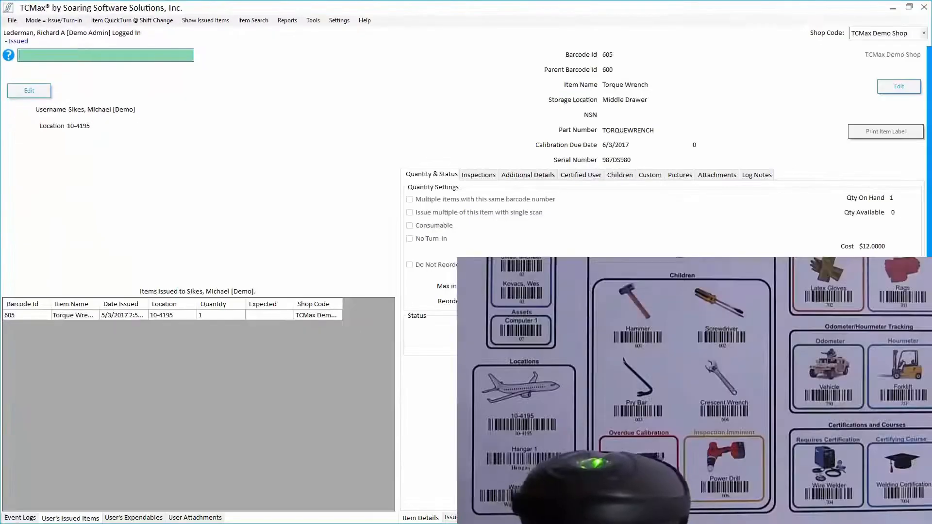
pyautogui.write('605')
pyautogui.press('Return')
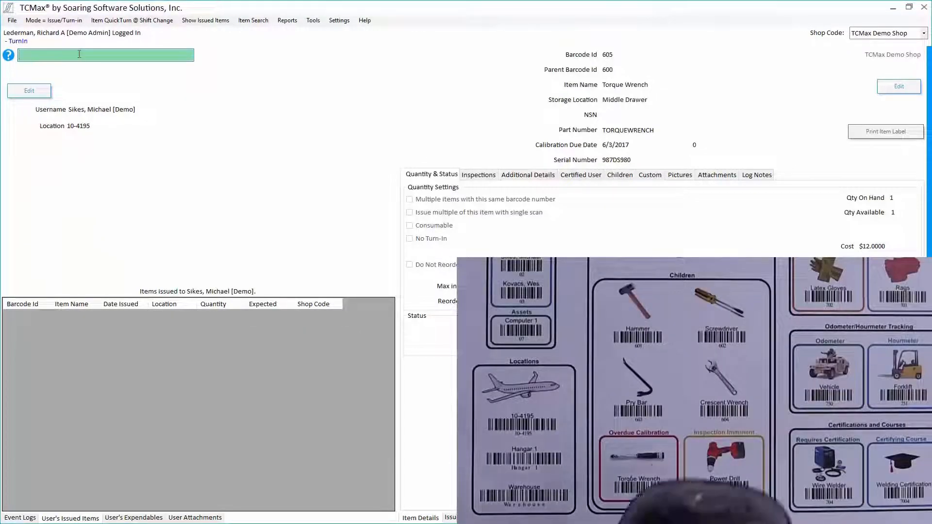
pyautogui.write('606')
pyautogui.press('Return')
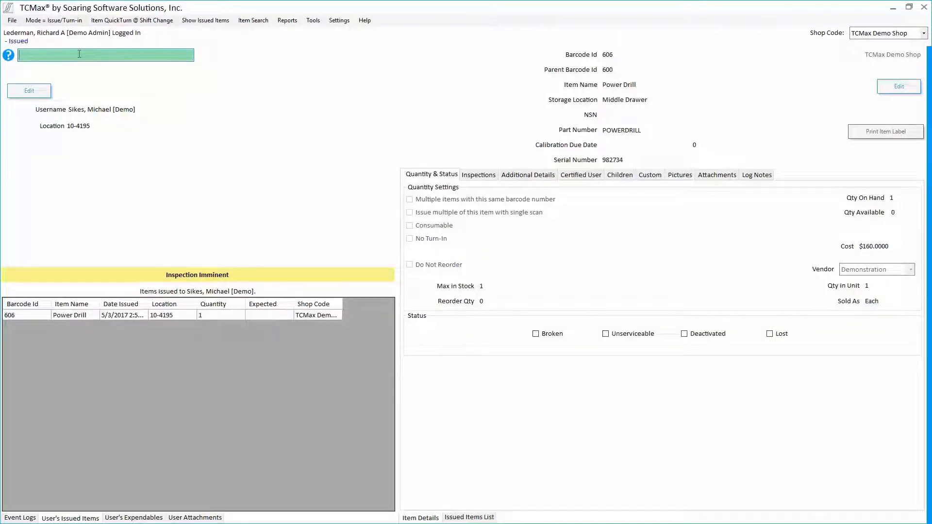
# Step: Complete the Power Drill's Battery Inspection, moving it due to 8/1/2017, and turn in drill 606
pyautogui.click(475, 174)
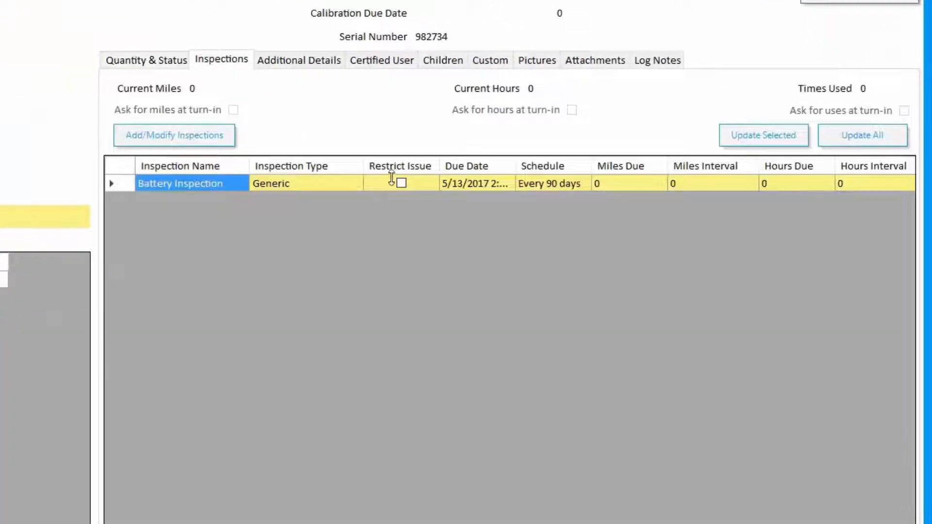
pyautogui.click(122, 182)
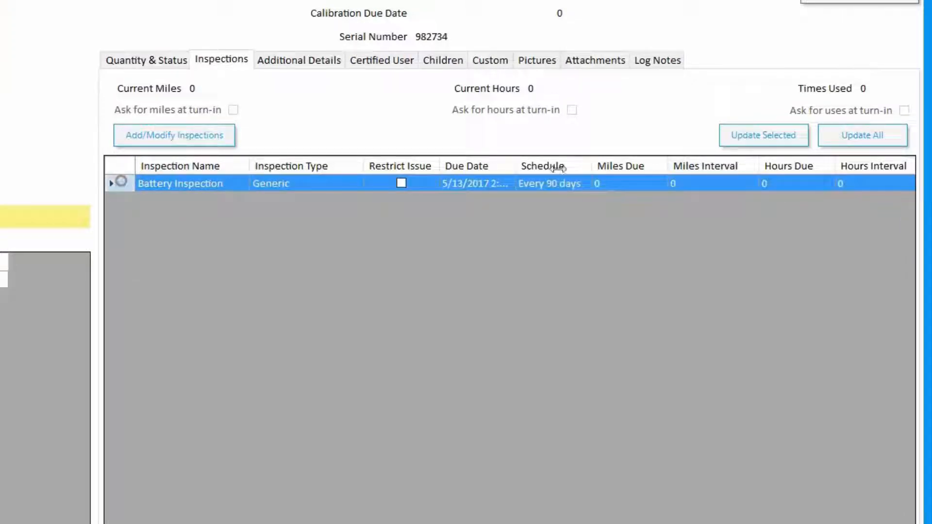
pyautogui.click(771, 143)
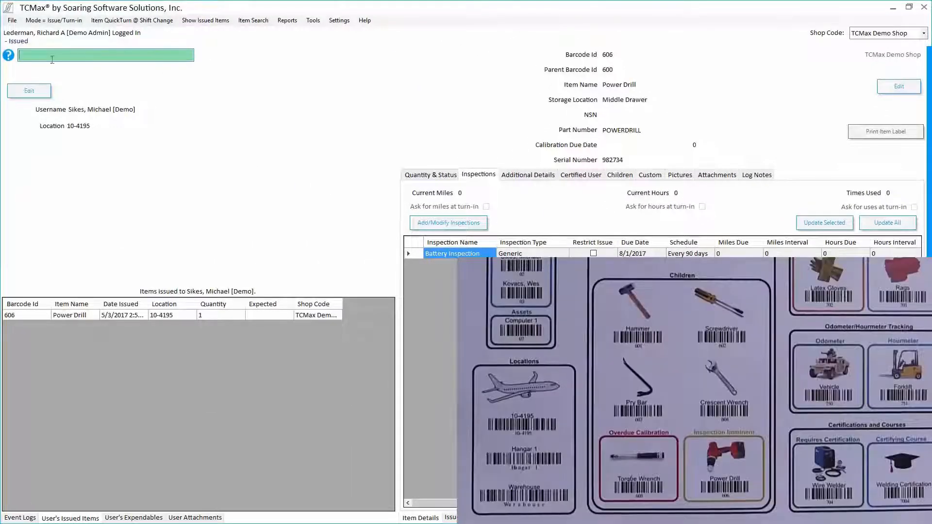
pyautogui.write('606')
pyautogui.press('Return')
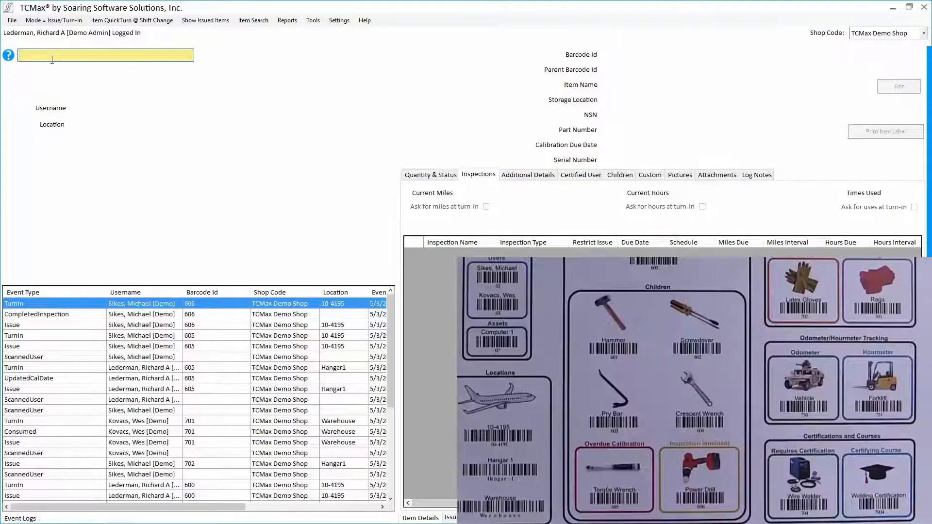
# Step: Look up Wire Welder 704 by barcode and view its certified users
pyautogui.write('704')
pyautogui.press('Return')
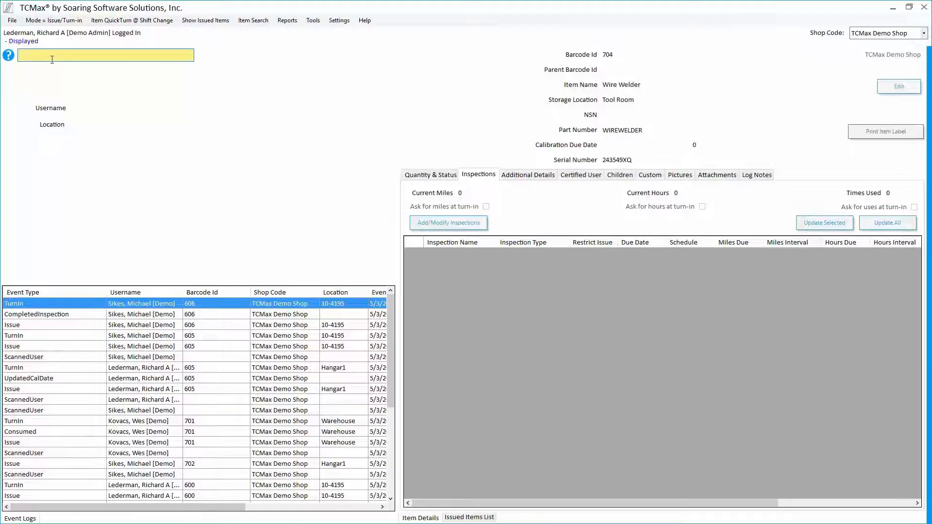
pyautogui.click(597, 175)
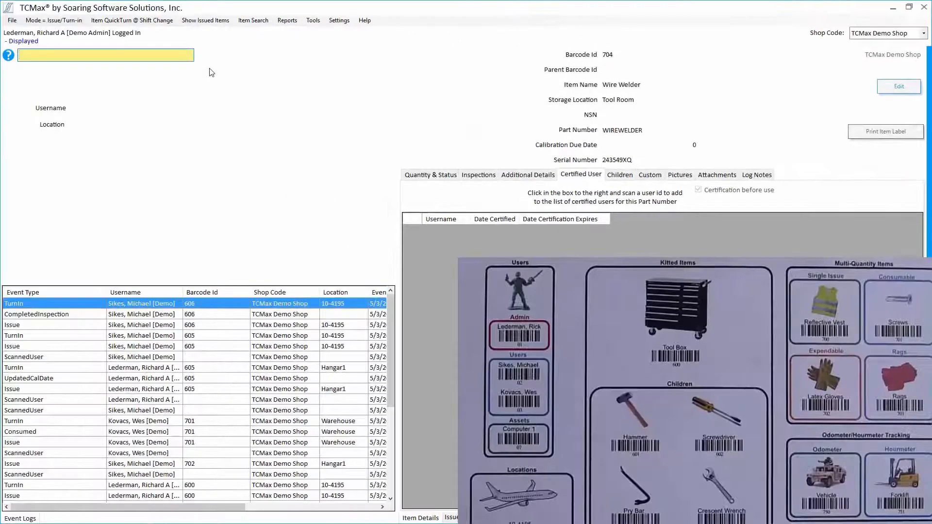
# Step: Attempt to issue the welder to the admin user at location Hangar1
pyautogui.write('01')
pyautogui.press('Return')
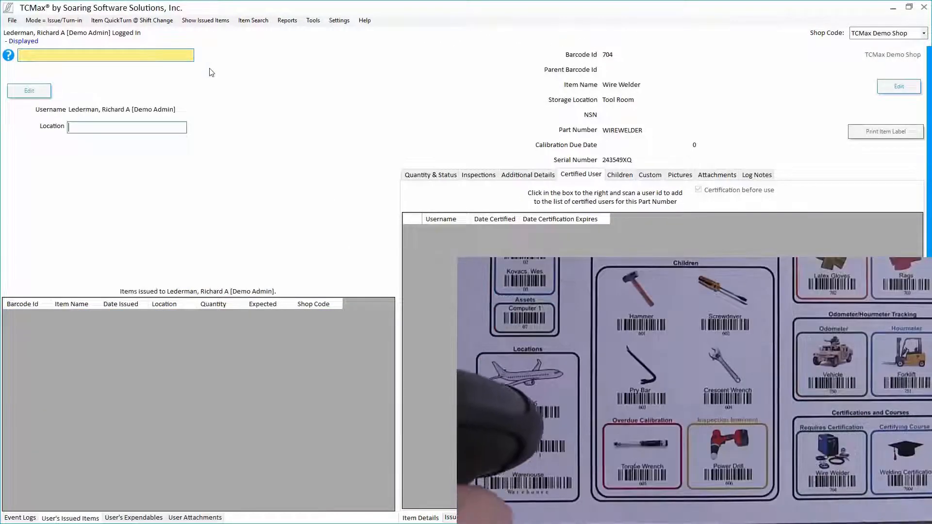
pyautogui.write('Hangar1')
pyautogui.press('Return')
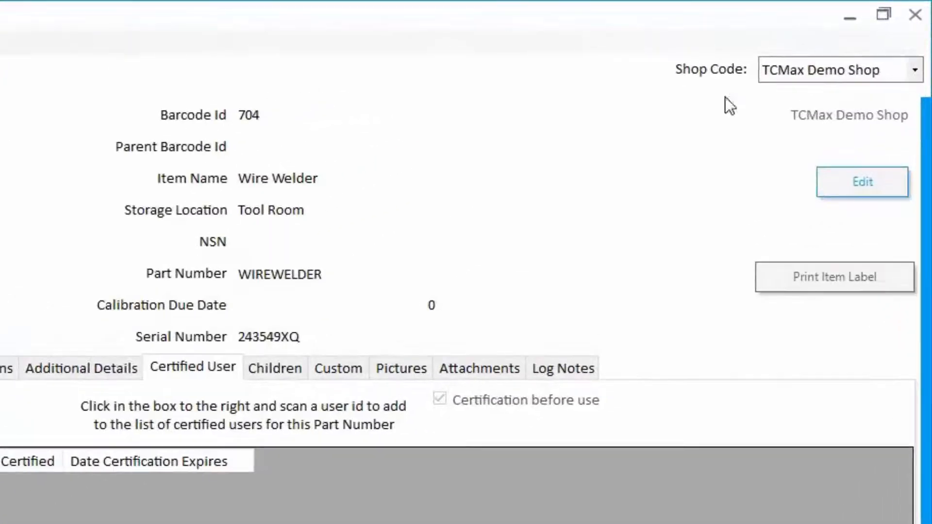
# Step: Add the admin user to the Wire Welder's certified users, valid until 5/3/2018, and save
pyautogui.click(827, 175)
pyautogui.click(527, 426)
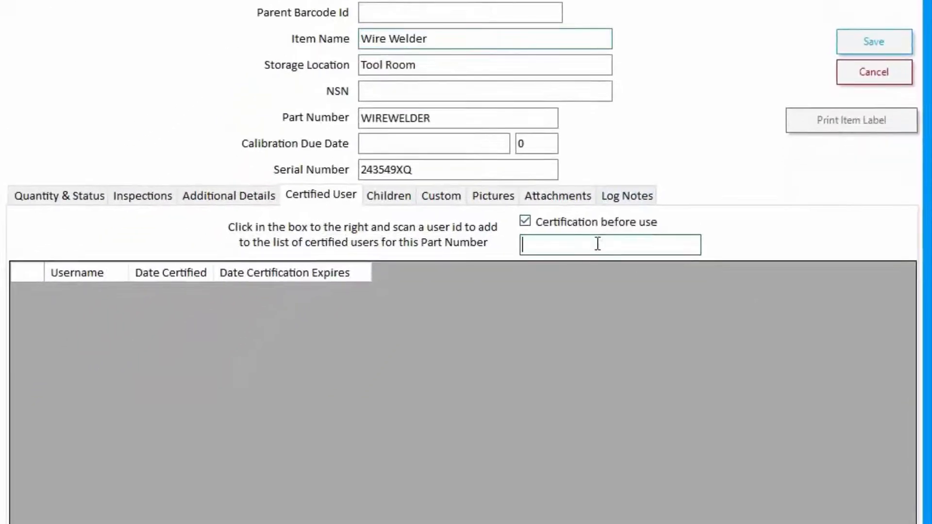
pyautogui.press('Return')
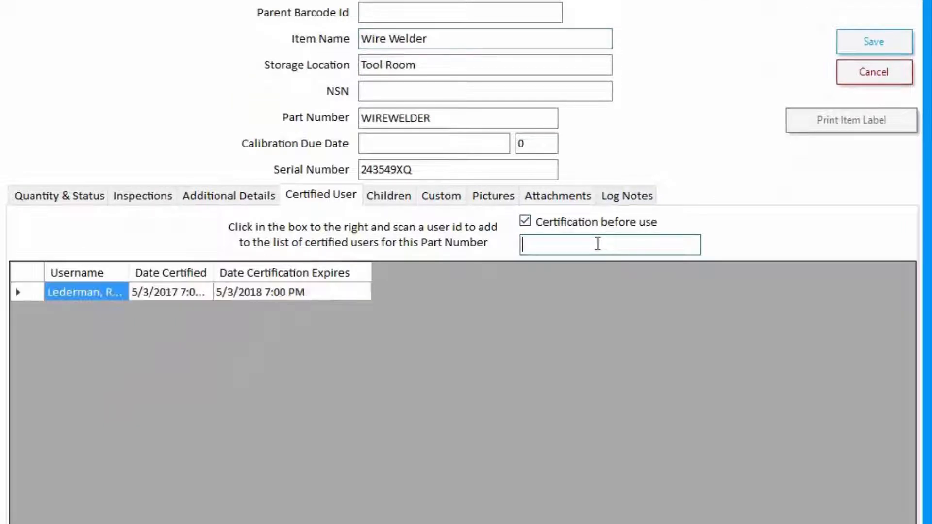
pyautogui.click(897, 44)
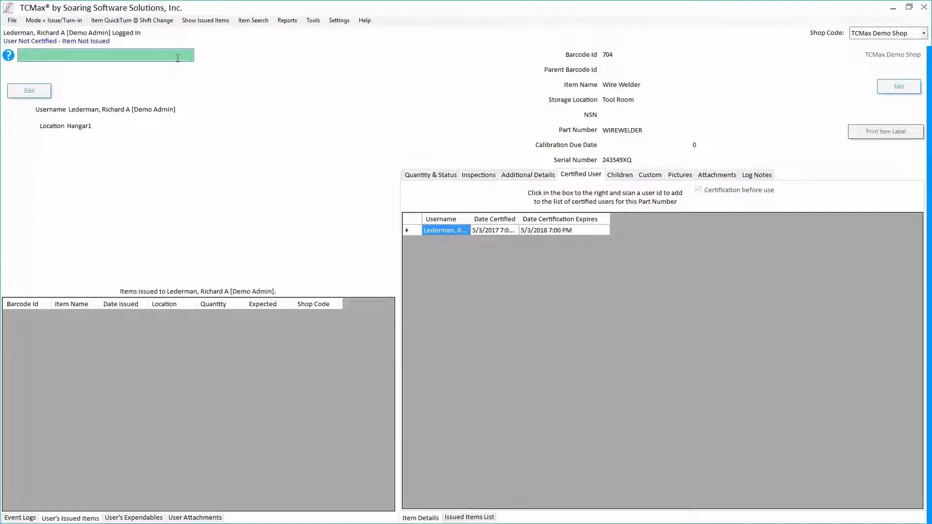
# Step: Issue Wire Welder 704 to the certified admin, then turn it back in
pyautogui.write('704')
pyautogui.press('Return')
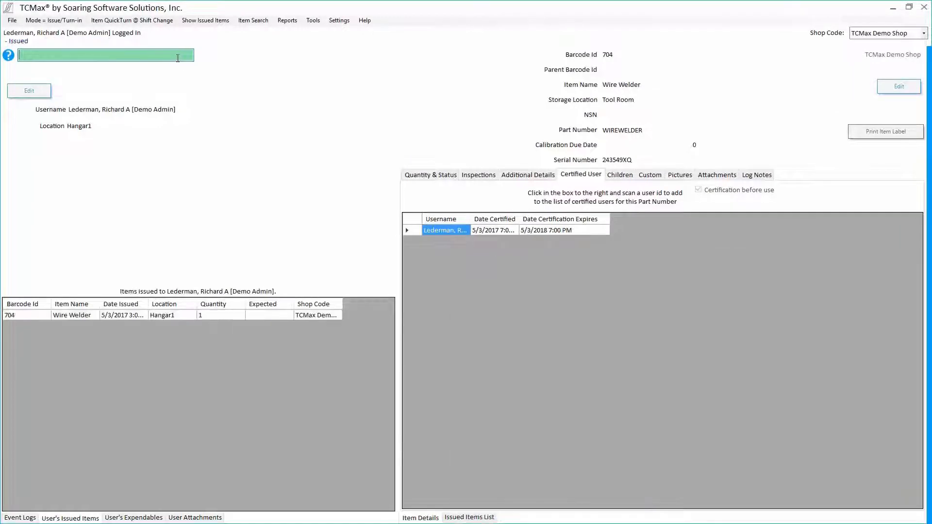
pyautogui.write('704')
pyautogui.press('Return')
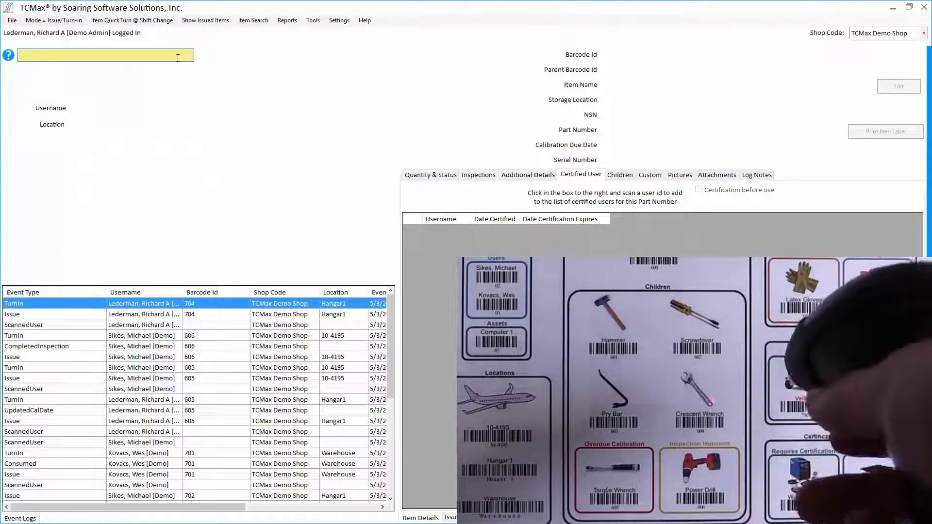
# Step: Review HUMVEE vehicle 750's overdue Monthly and Annual inspections and record fields without changes
pyautogui.write('750')
pyautogui.press('Return')
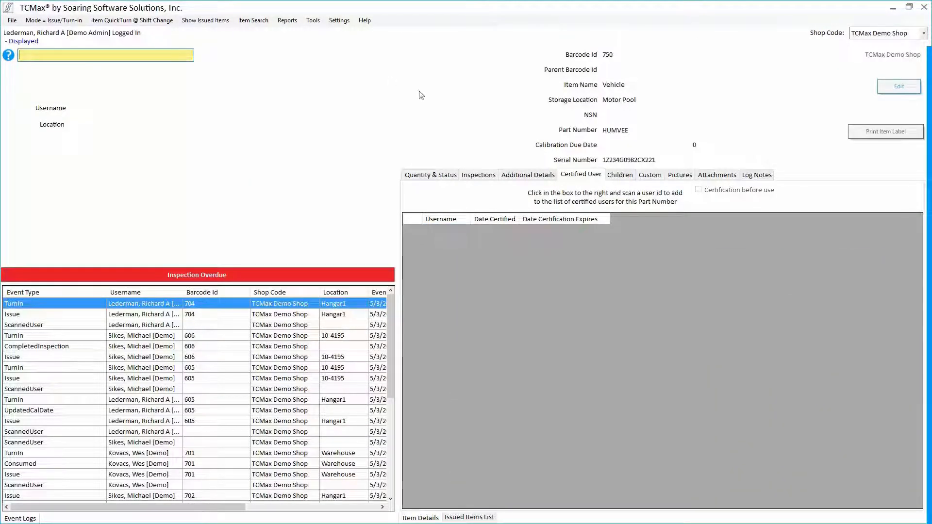
pyautogui.click(478, 175)
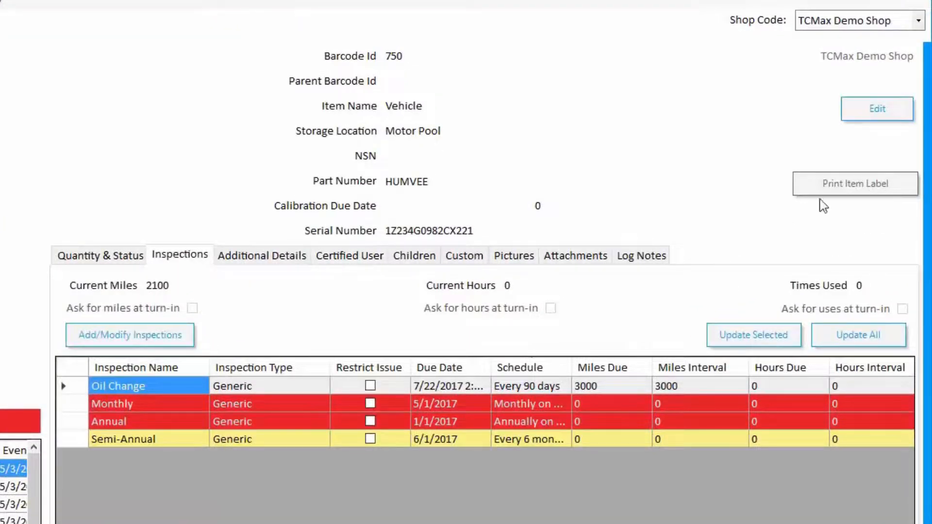
pyautogui.click(864, 114)
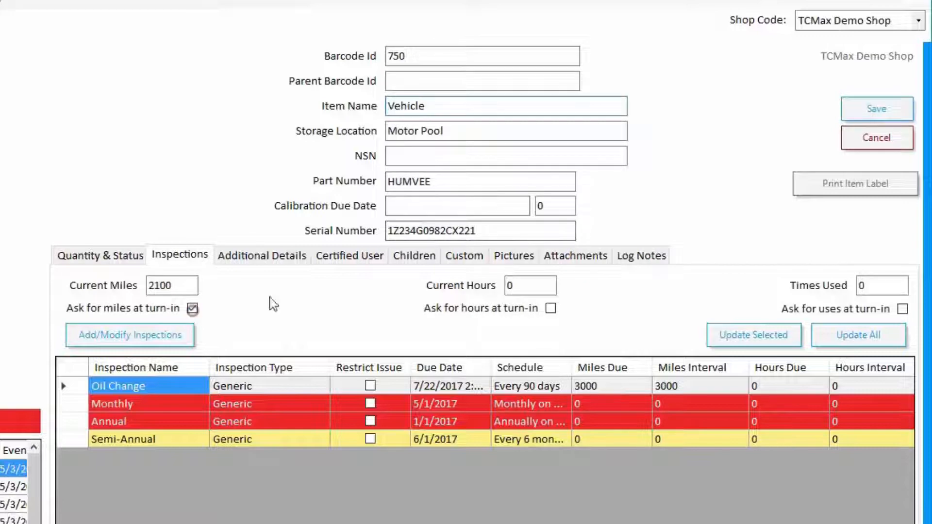
pyautogui.click(877, 137)
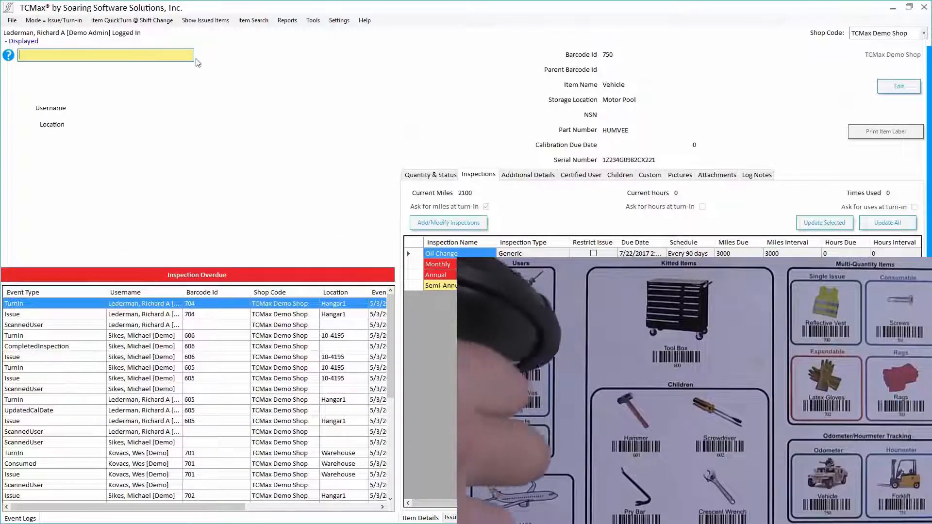
# Step: Issue vehicle 750 to the second demo user at location 10-4195
pyautogui.write('02')
pyautogui.press('Return')
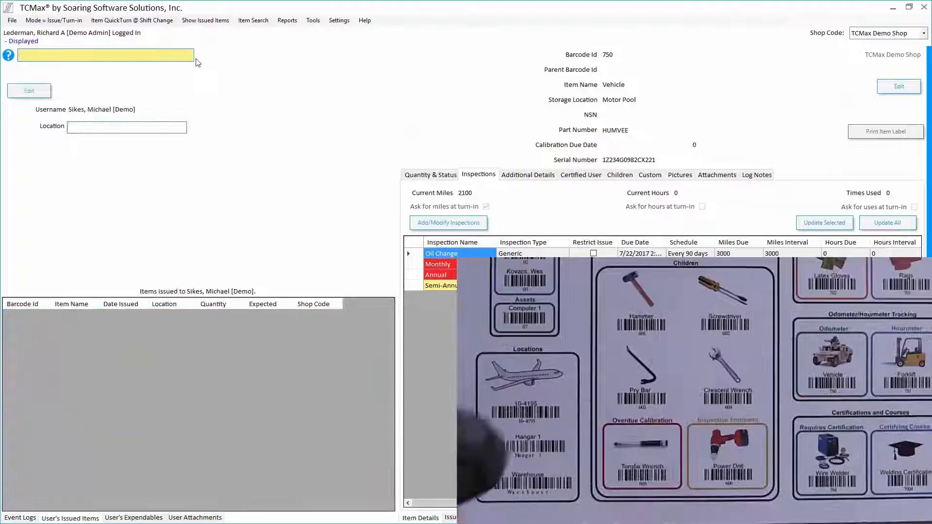
pyautogui.write('10-4195')
pyautogui.press('Return')
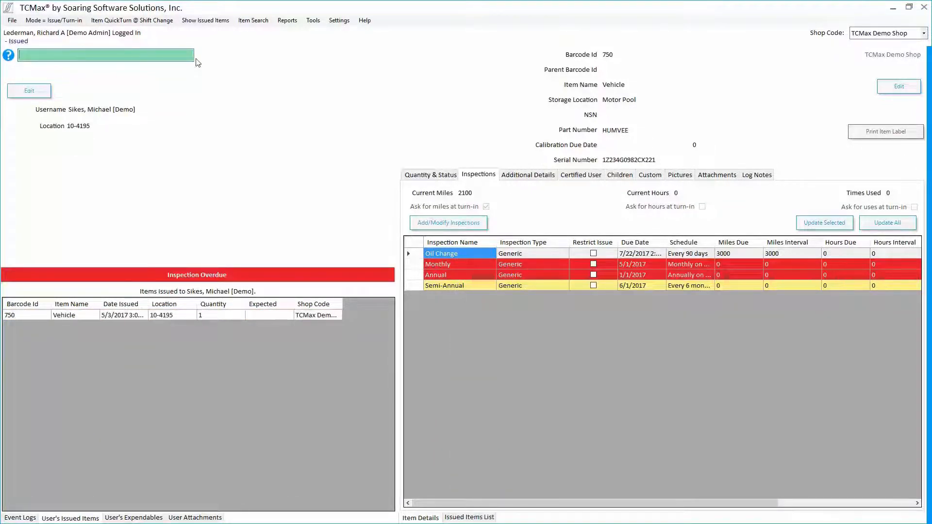
# Step: Turn in vehicle 750, recording an odometer reading of 2200 miles
pyautogui.write('750')
pyautogui.press('Return')
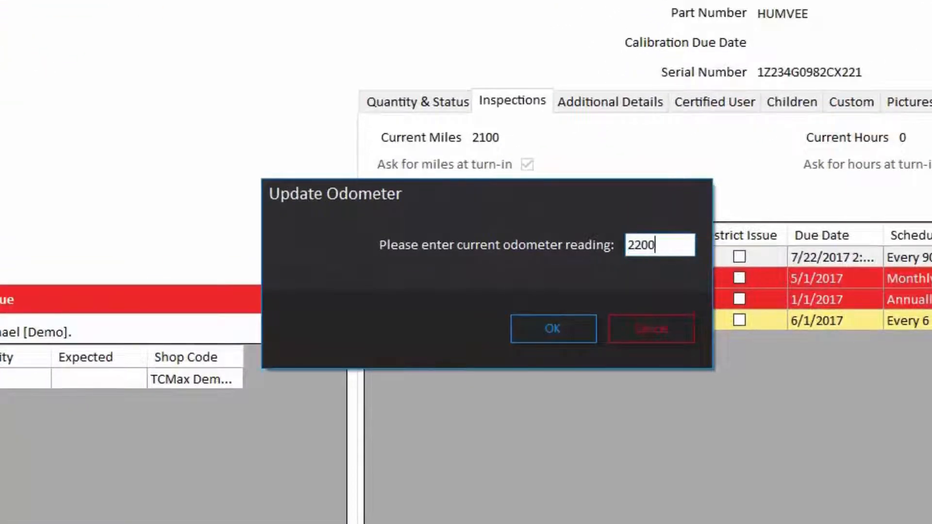
pyautogui.press('Return')
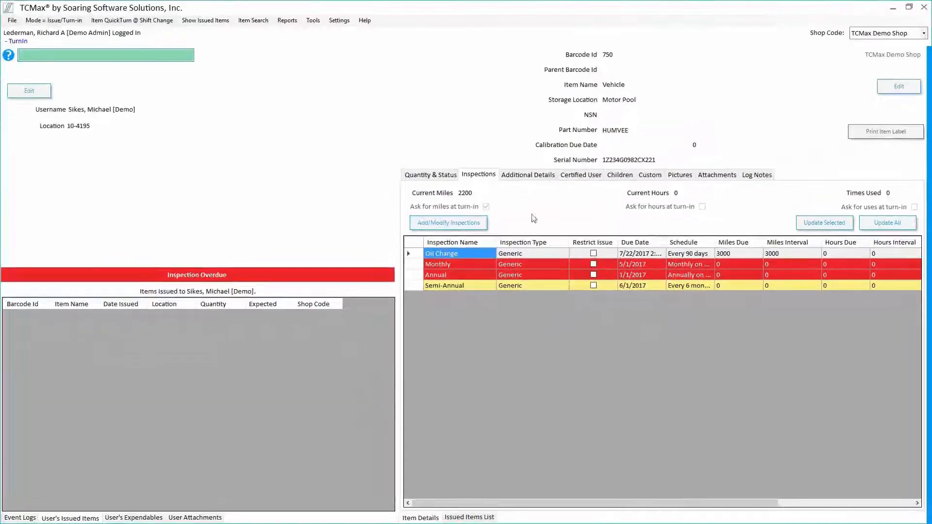